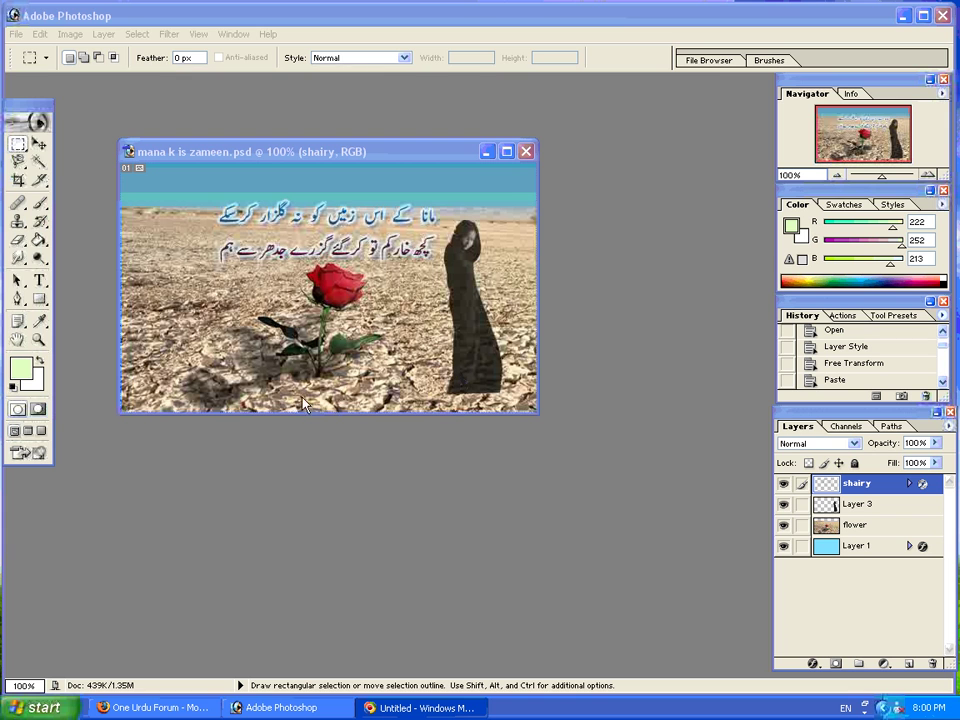
Open frame.png from the Designing Lectures folder and place its window beside the poetry composition.
{"action": "left_click", "coordinate": [16, 34]}
{"action": "left_click", "coordinate": [40, 64]}
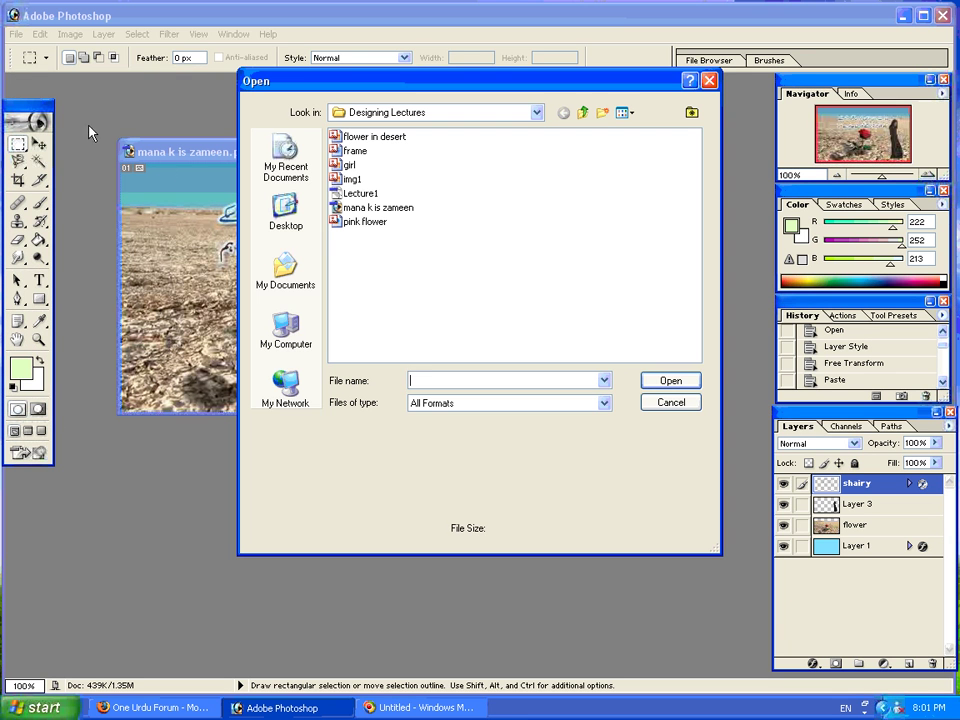
{"action": "left_click", "coordinate": [356, 151]}
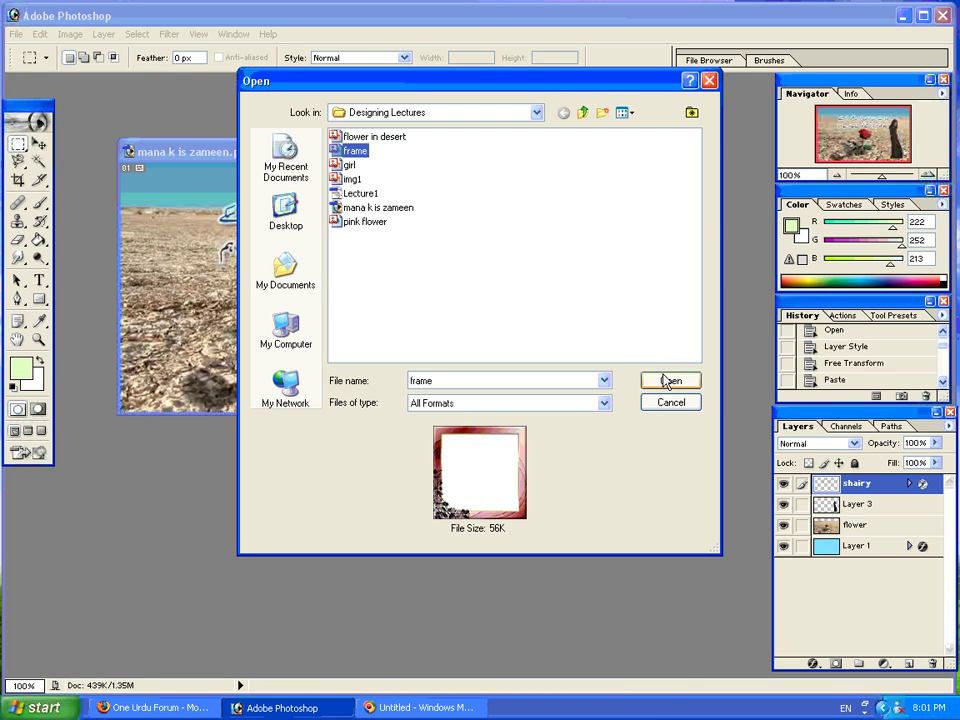
{"action": "left_click", "coordinate": [667, 381]}
{"action": "left_click_drag", "start_coordinate": [196, 101], "coordinate": [631, 272]}
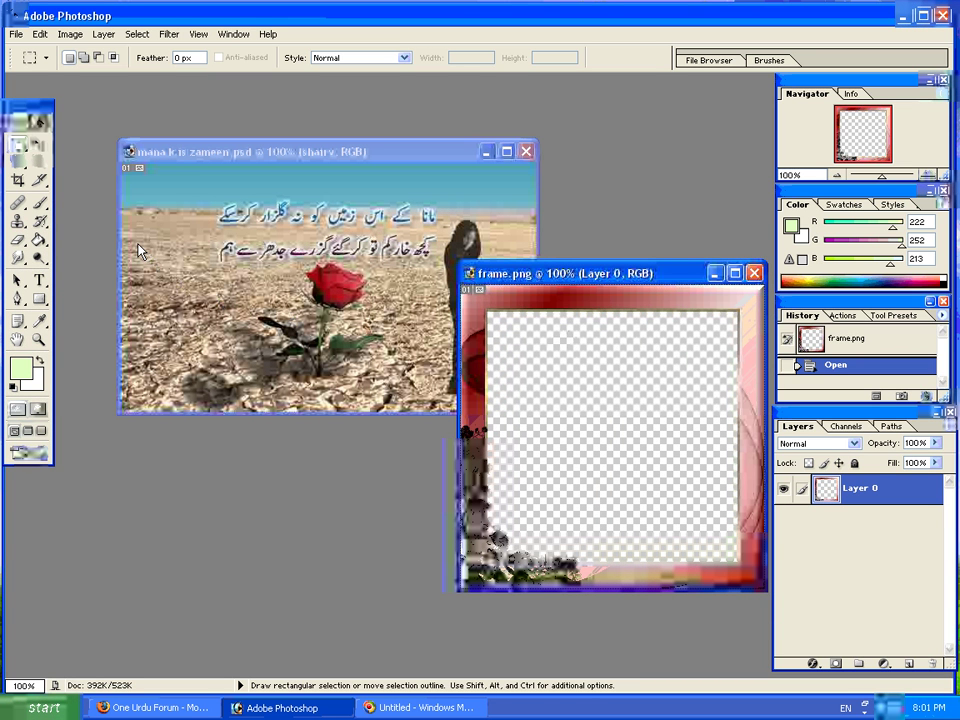
Copy frame.png's border by inverting a Magic Wand selection of its centre, then return to the poster.
{"action": "left_click", "coordinate": [37, 162]}
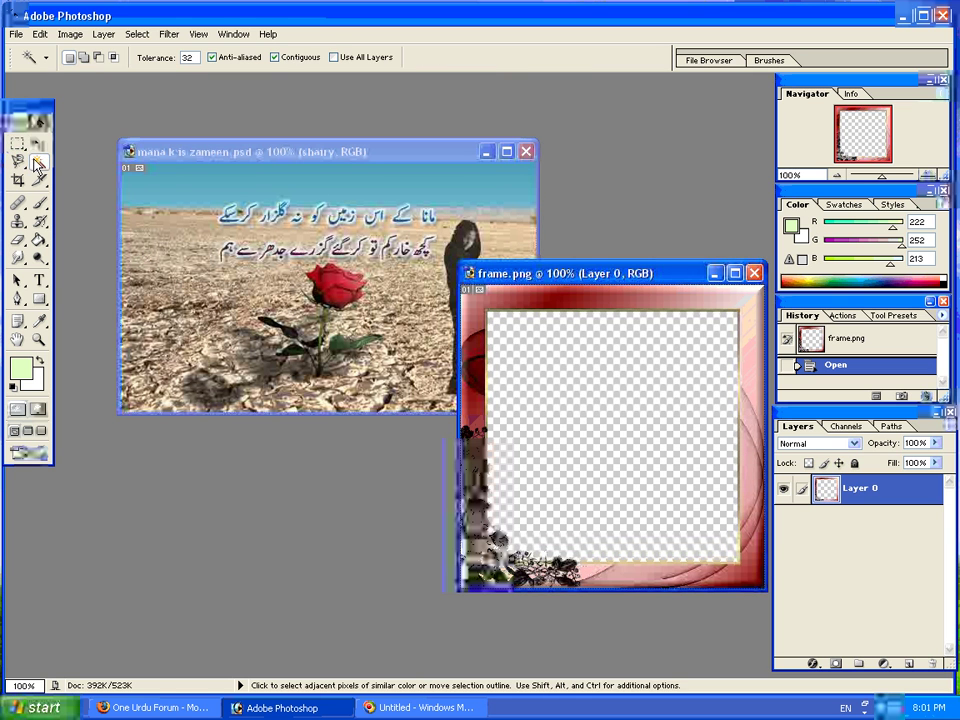
{"action": "left_click", "coordinate": [567, 418]}
{"action": "right_click", "coordinate": [574, 392]}
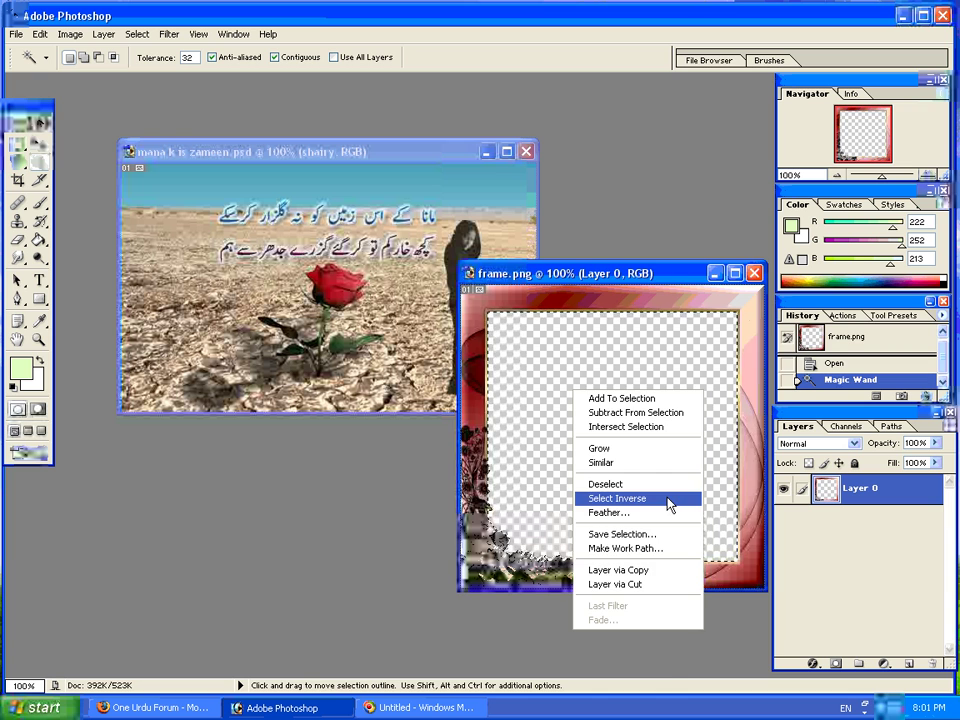
{"action": "left_click", "coordinate": [640, 498]}
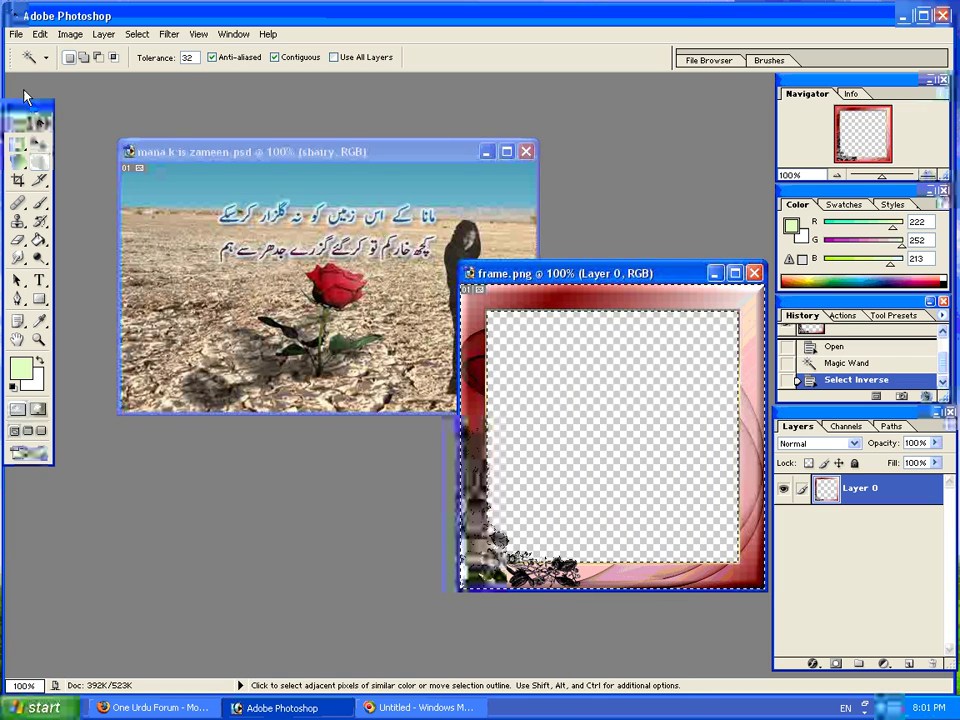
{"action": "left_click", "coordinate": [40, 33]}
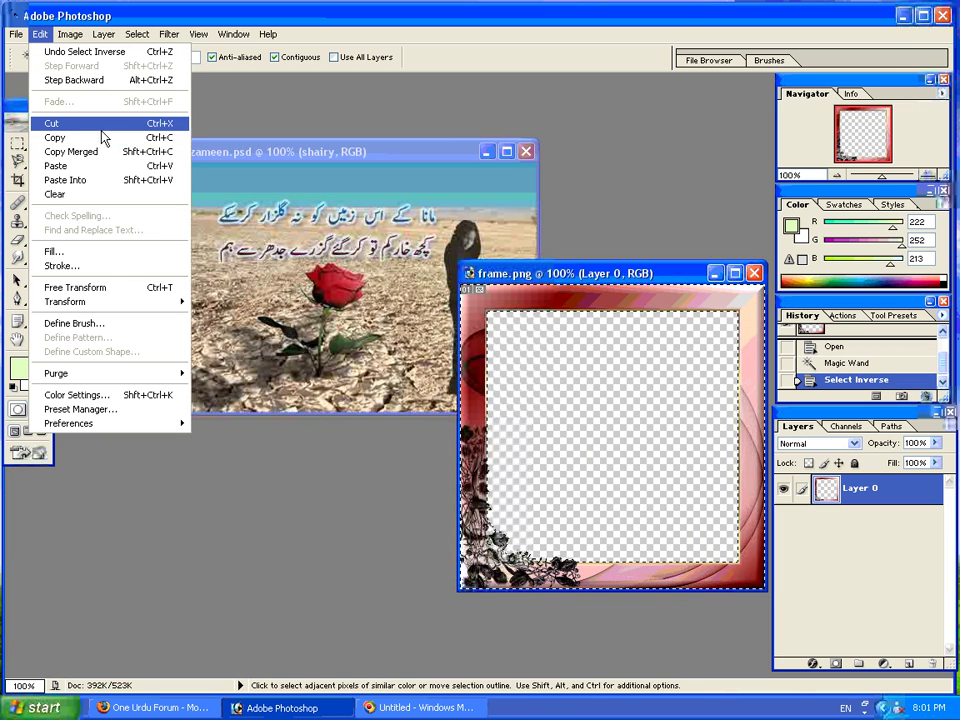
{"action": "left_click", "coordinate": [100, 139]}
{"action": "left_click", "coordinate": [225, 150]}
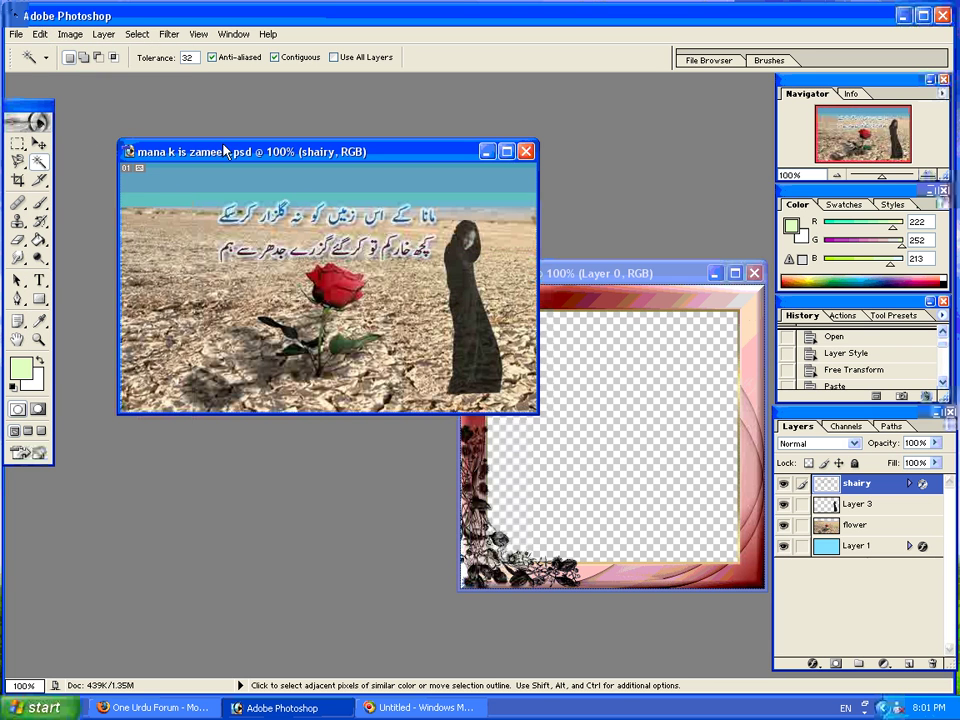
Paste the border as a new layer named 'frame' and put it into Free Transform.
{"action": "left_click", "coordinate": [40, 33]}
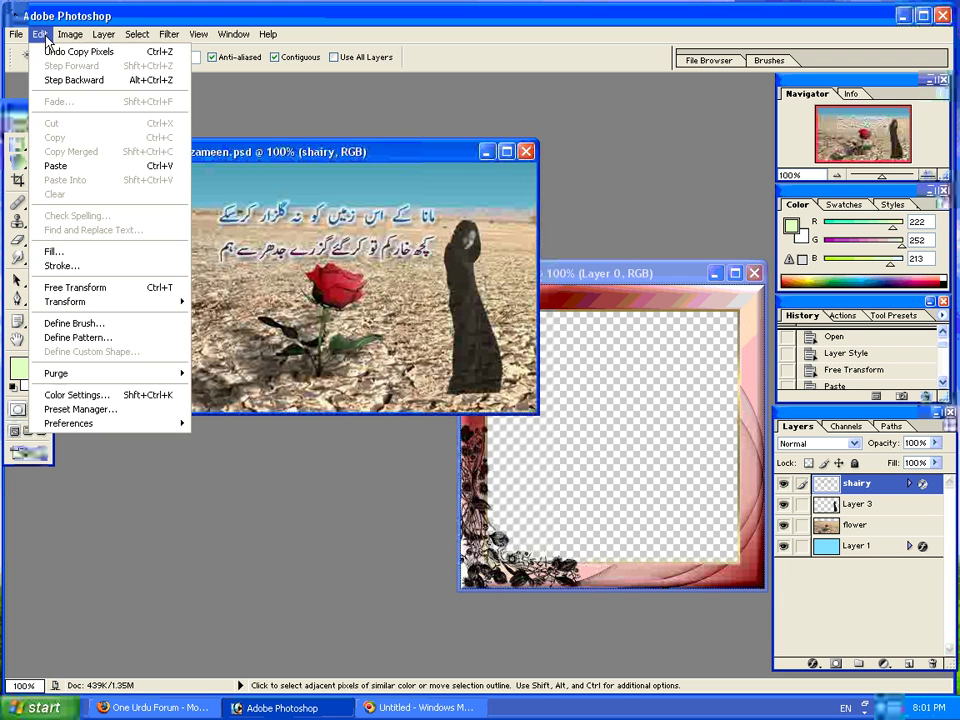
{"action": "left_click", "coordinate": [80, 166]}
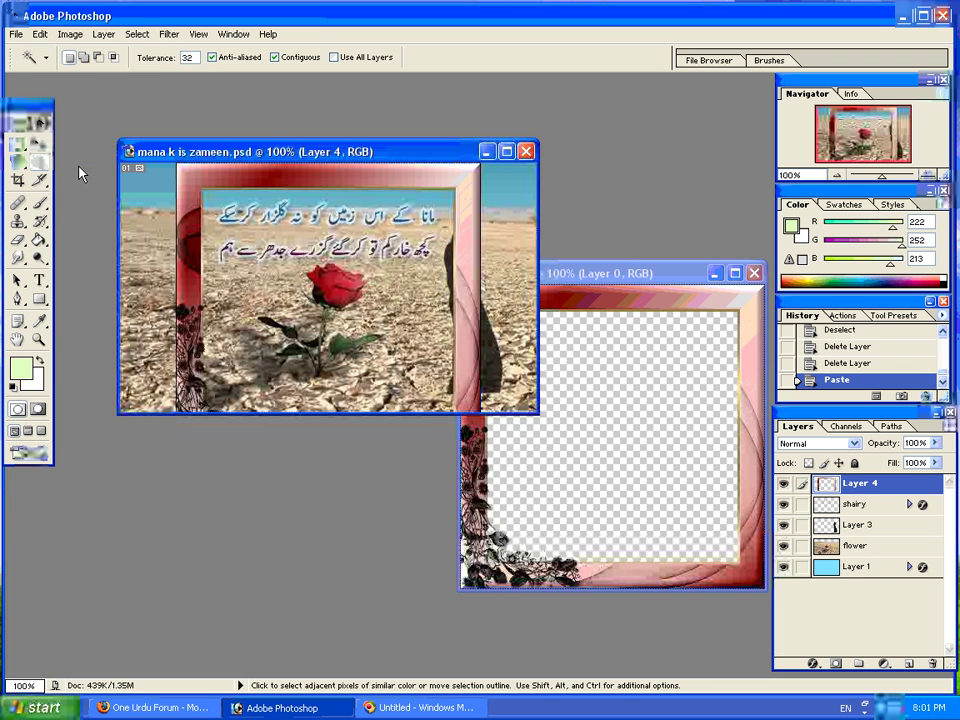
{"action": "double_click", "coordinate": [857, 484]}
{"action": "type", "text": "frame"}
{"action": "key", "text": "Return"}
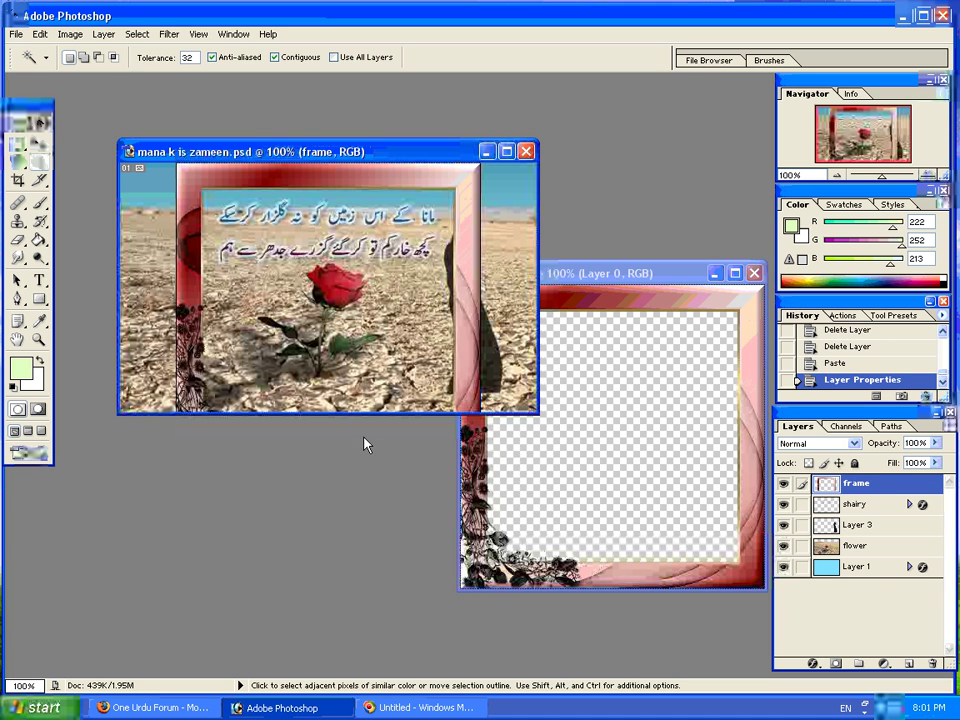
{"action": "left_click", "coordinate": [40, 34]}
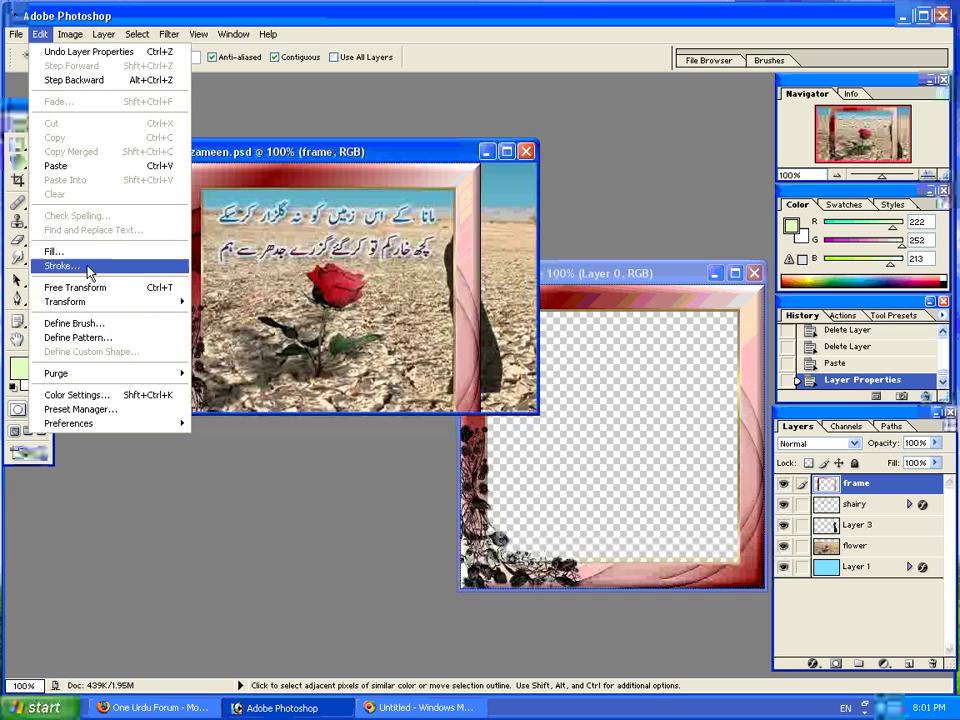
{"action": "left_click", "coordinate": [139, 290]}
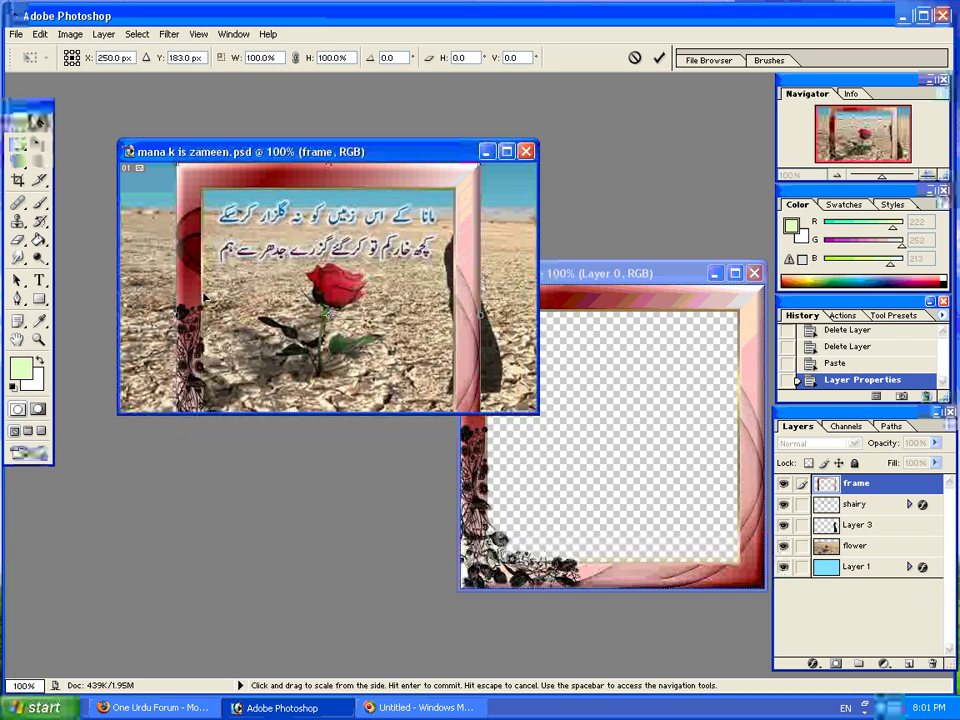
Stretch the frame's left, right and bottom edges to the canvas edges and commit the transform.
{"action": "left_click_drag", "start_coordinate": [176, 313], "coordinate": [112, 313]}
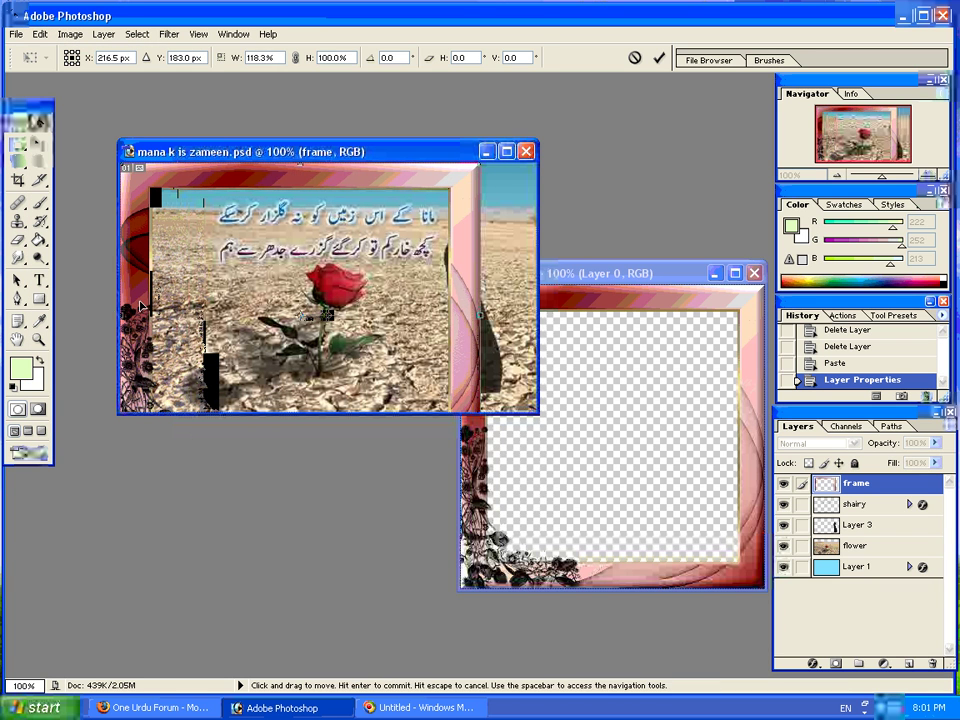
{"action": "left_click_drag", "start_coordinate": [478, 313], "coordinate": [505, 316]}
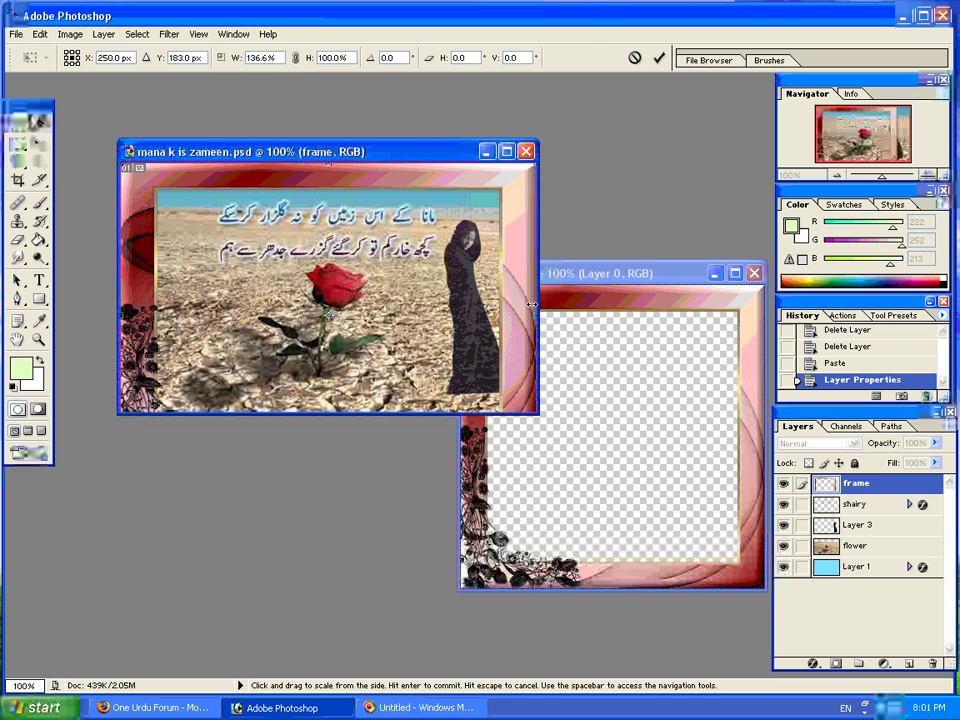
{"action": "left_click", "coordinate": [506, 151]}
{"action": "mouse_move", "coordinate": [480, 552]}
{"action": "left_mouse_down"}
{"action": "mouse_move", "coordinate": [474, 493]}
{"action": "mouse_move", "coordinate": [474, 503]}
{"action": "left_mouse_up"}
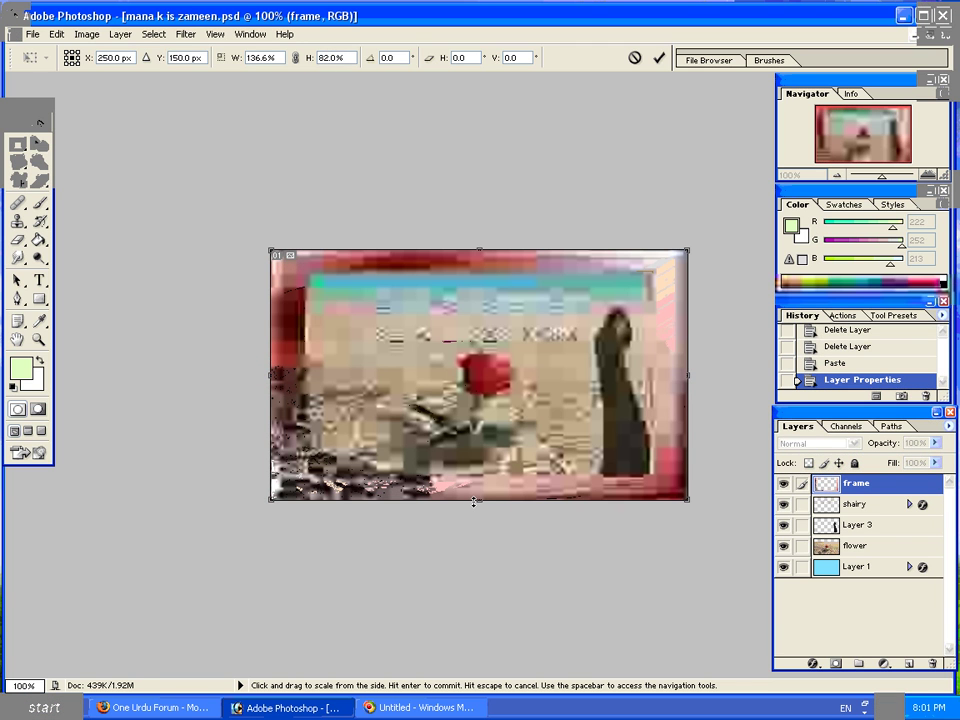
{"action": "key", "text": "Return"}
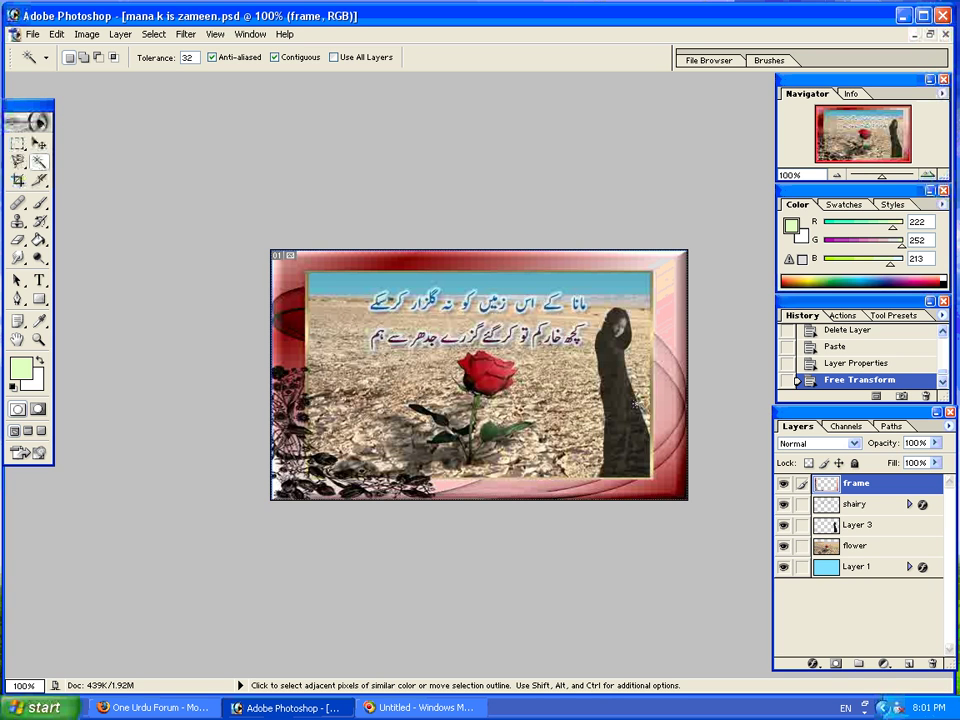
Hide the frame layer and add a new empty layer named 'border' above it.
{"action": "left_click", "coordinate": [784, 484]}
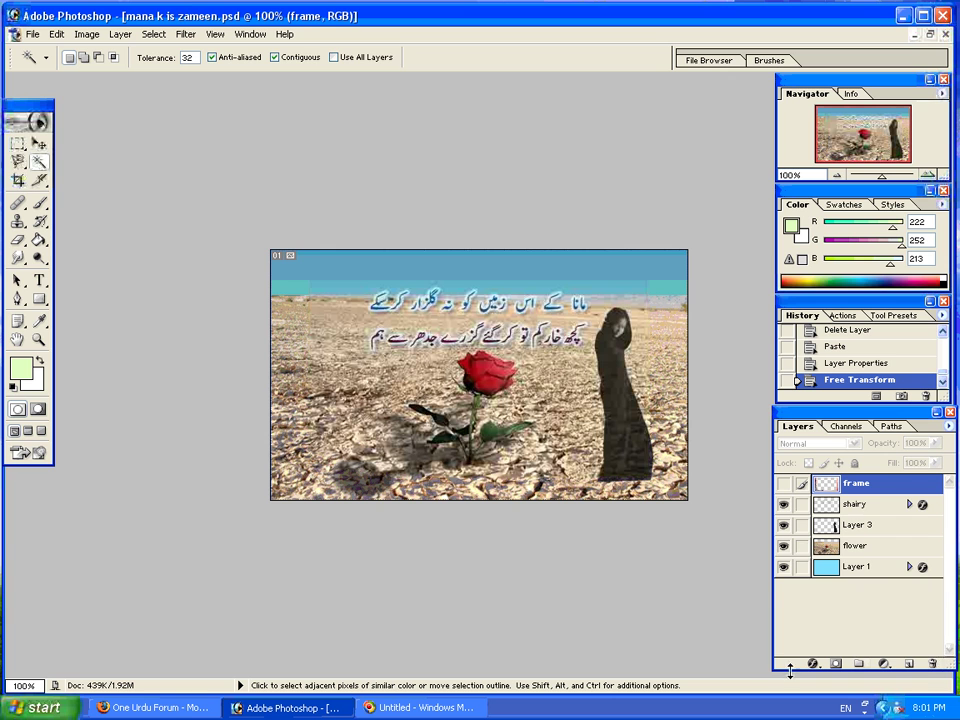
{"action": "left_click", "coordinate": [909, 664]}
{"action": "double_click", "coordinate": [860, 484]}
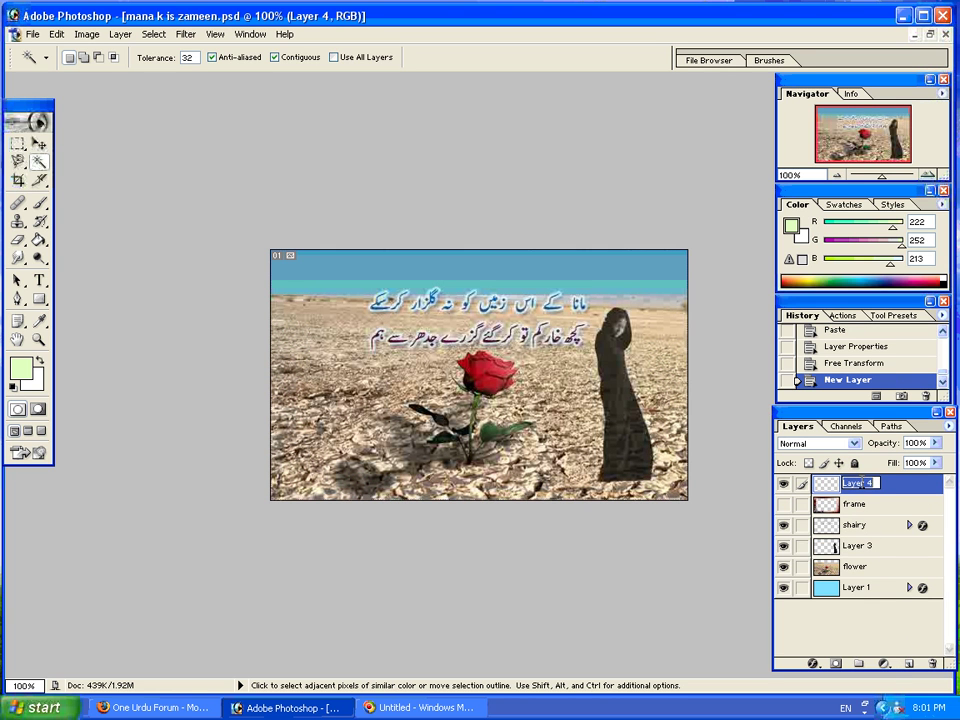
{"action": "type", "text": "border"}
{"action": "key", "text": "Return"}
{"action": "left_click", "coordinate": [17, 145]}
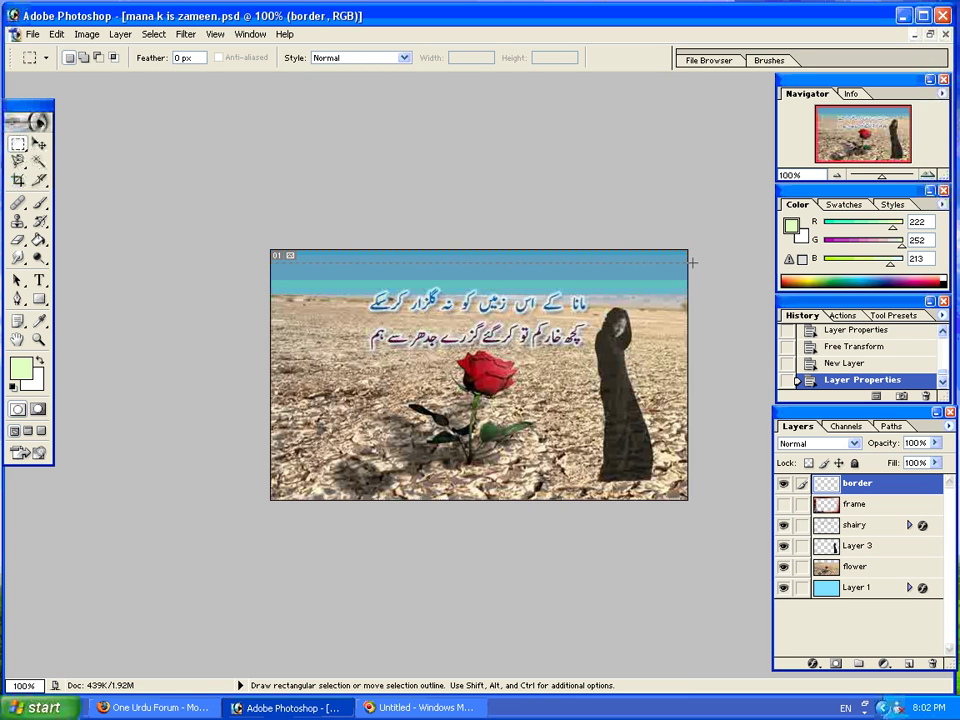
Marquee-select thin strips along the top, right, bottom and left edges of the poster.
{"action": "left_click_drag", "start_coordinate": [694, 258], "coordinate": [688, 255]}
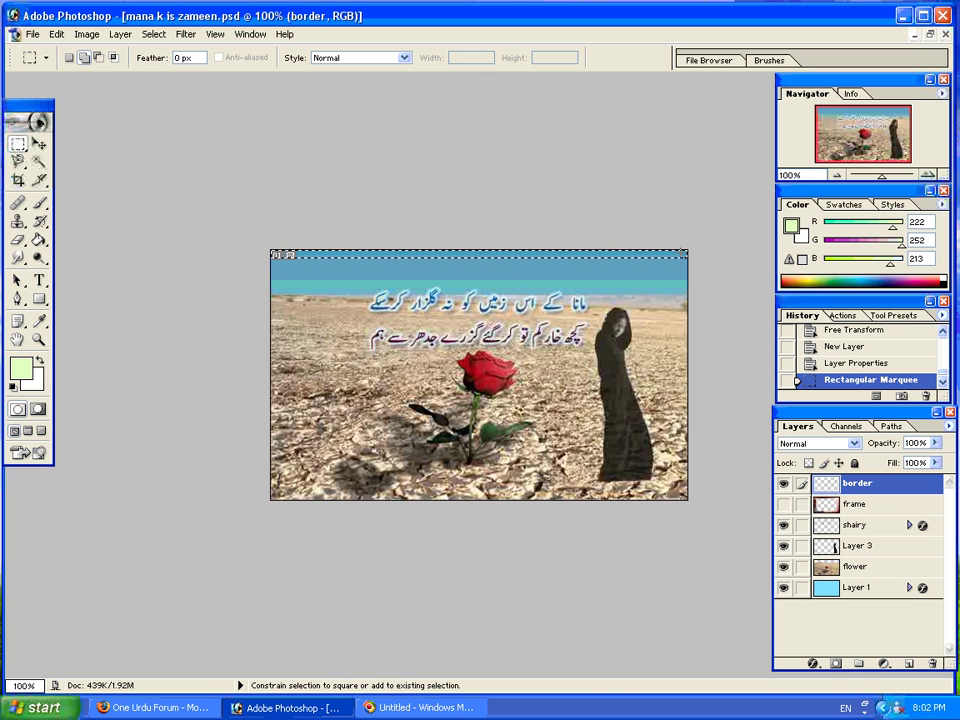
{"action": "left_click_drag", "start_coordinate": [695, 433], "coordinate": [692, 518]}
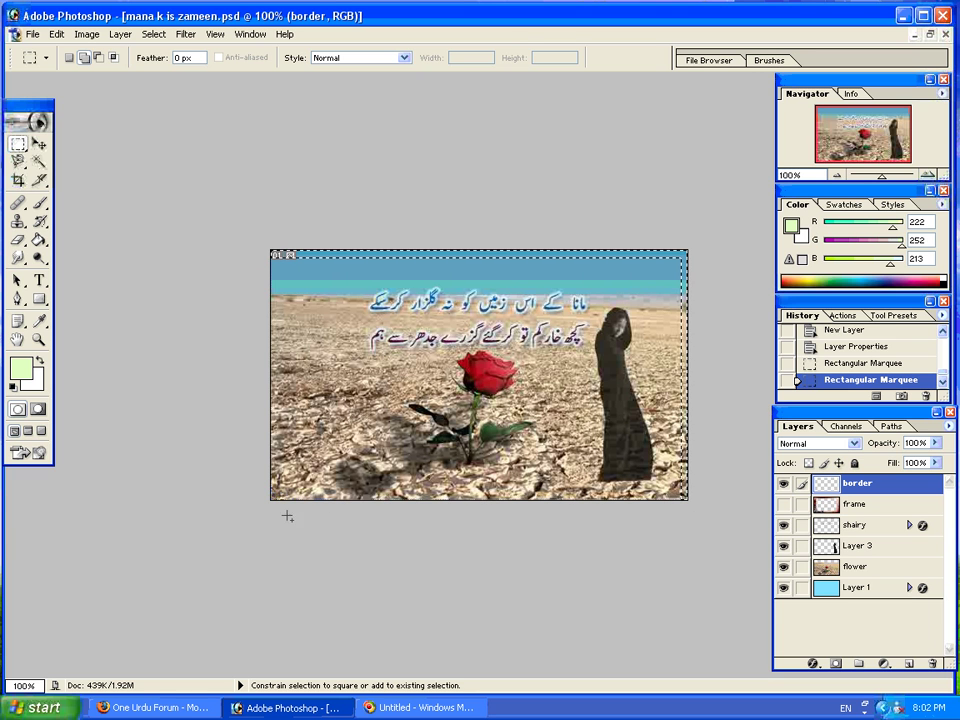
{"action": "left_click_drag", "start_coordinate": [705, 591], "coordinate": [700, 590]}
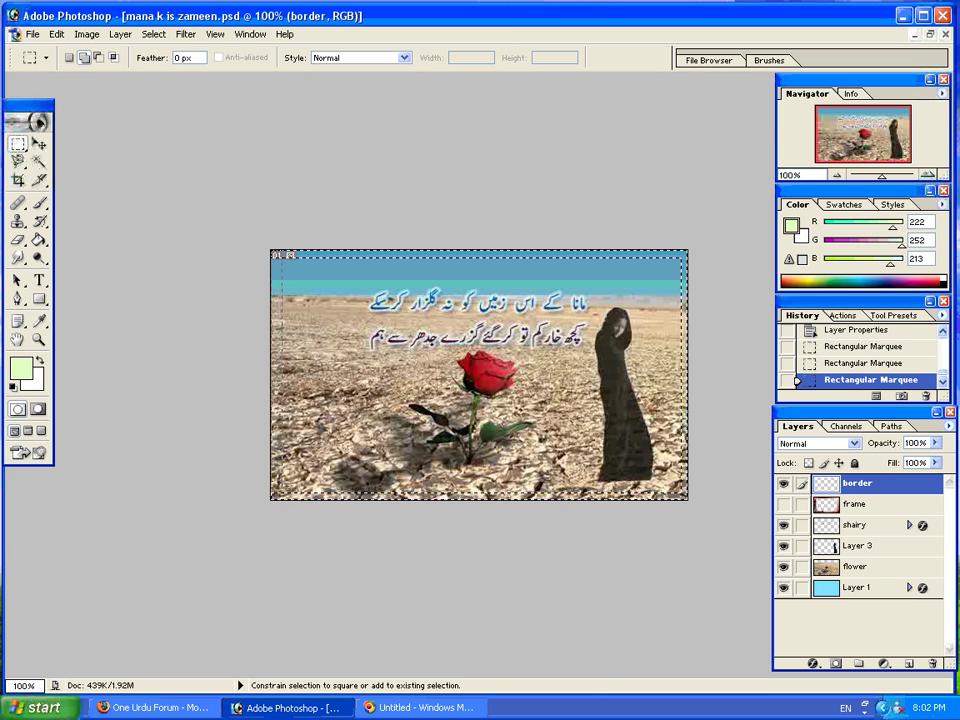
{"action": "left_click_drag", "start_coordinate": [279, 511], "coordinate": [278, 510]}
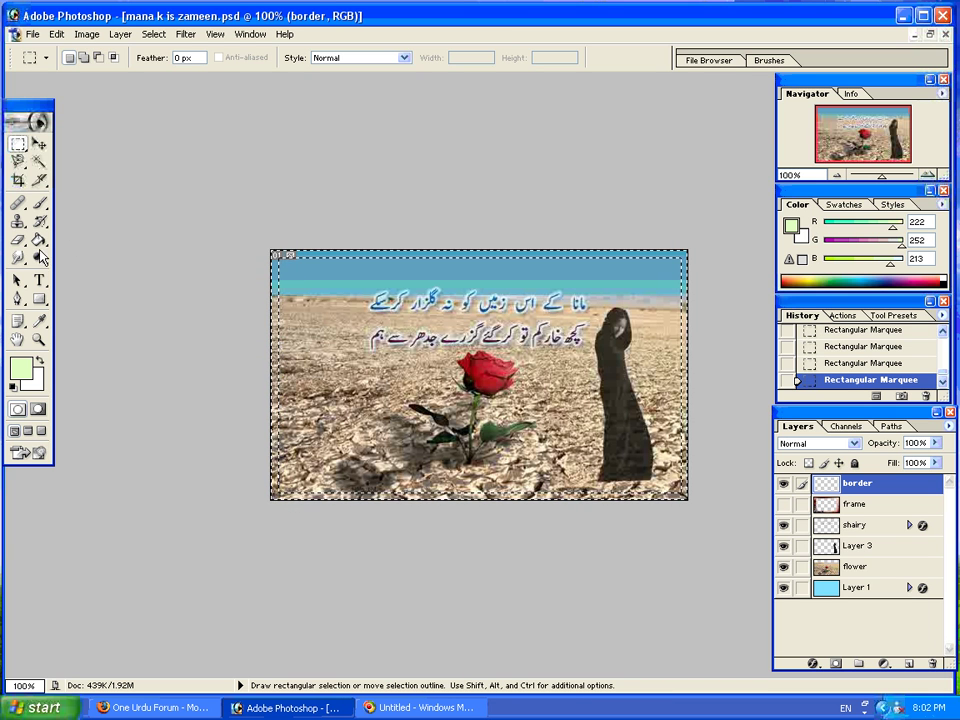
{"action": "left_click", "coordinate": [39, 244]}
Fill the edge strip on the border layer with dark maroon #6A0018.
{"action": "left_click", "coordinate": [20, 369]}
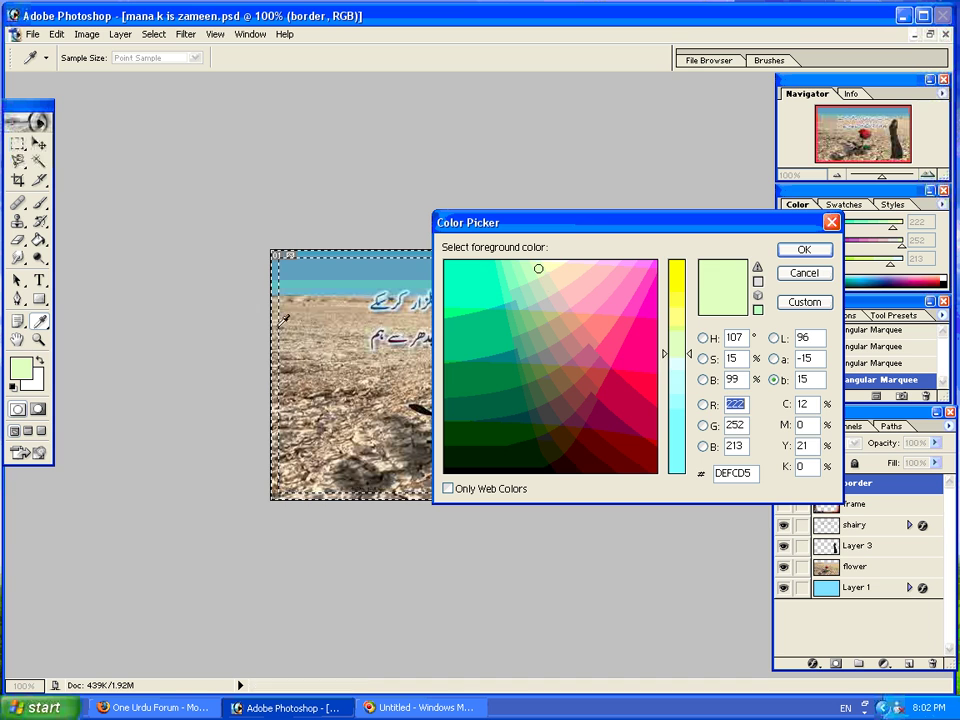
{"action": "left_click_drag", "start_coordinate": [550, 412], "coordinate": [581, 441]}
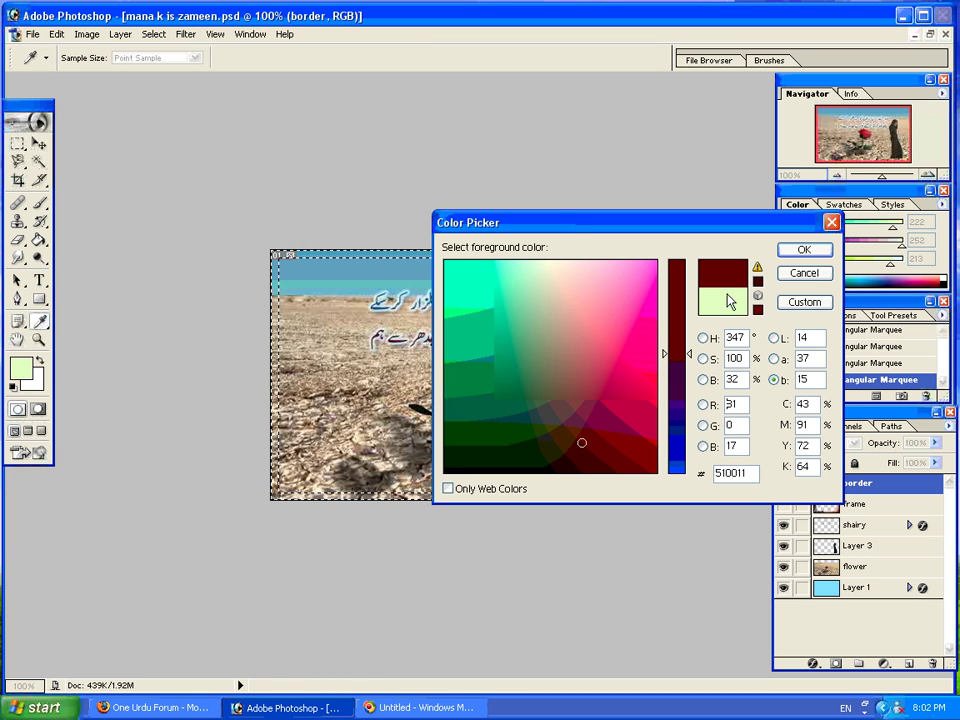
{"action": "left_click", "coordinate": [596, 437]}
{"action": "left_click", "coordinate": [803, 249]}
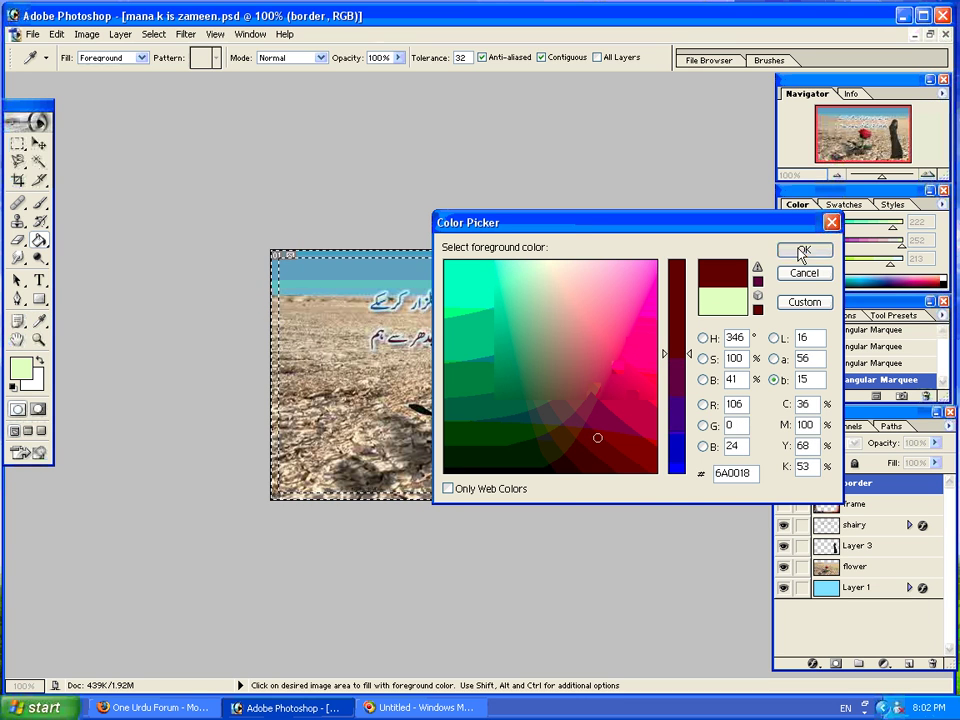
{"action": "left_click", "coordinate": [603, 252]}
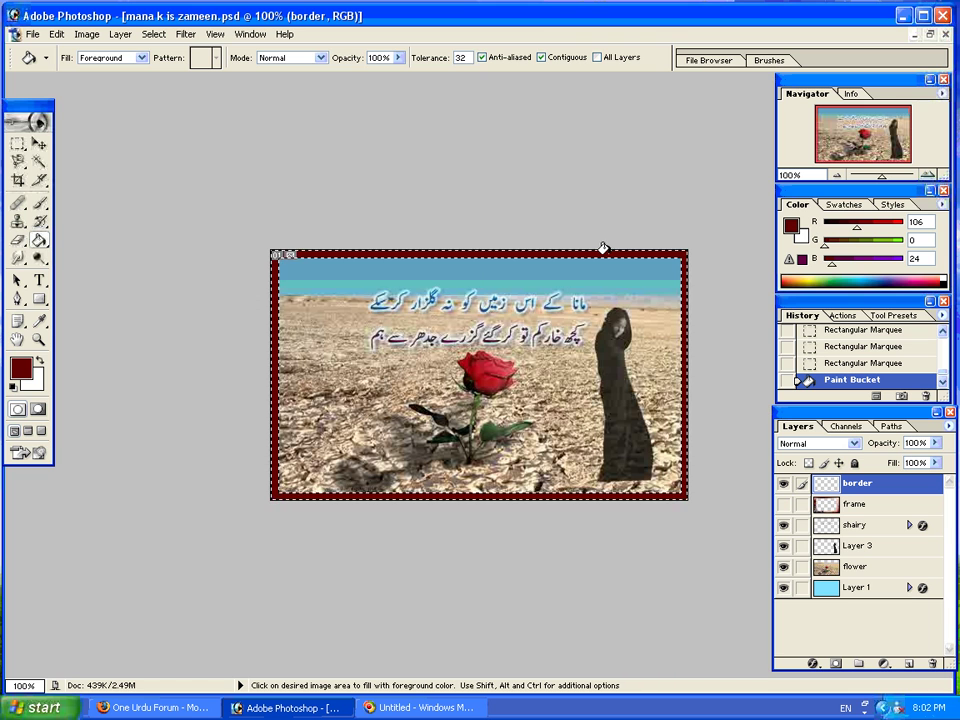
Close the border's Layer Style dialog unchanged, restore the document window and minimize frame.png.
{"action": "double_click", "coordinate": [845, 488]}
{"action": "mouse_move", "coordinate": [717, 333]}
{"action": "left_mouse_down"}
{"action": "mouse_move", "coordinate": [780, 342]}
{"action": "mouse_move", "coordinate": [631, 340]}
{"action": "left_mouse_up"}
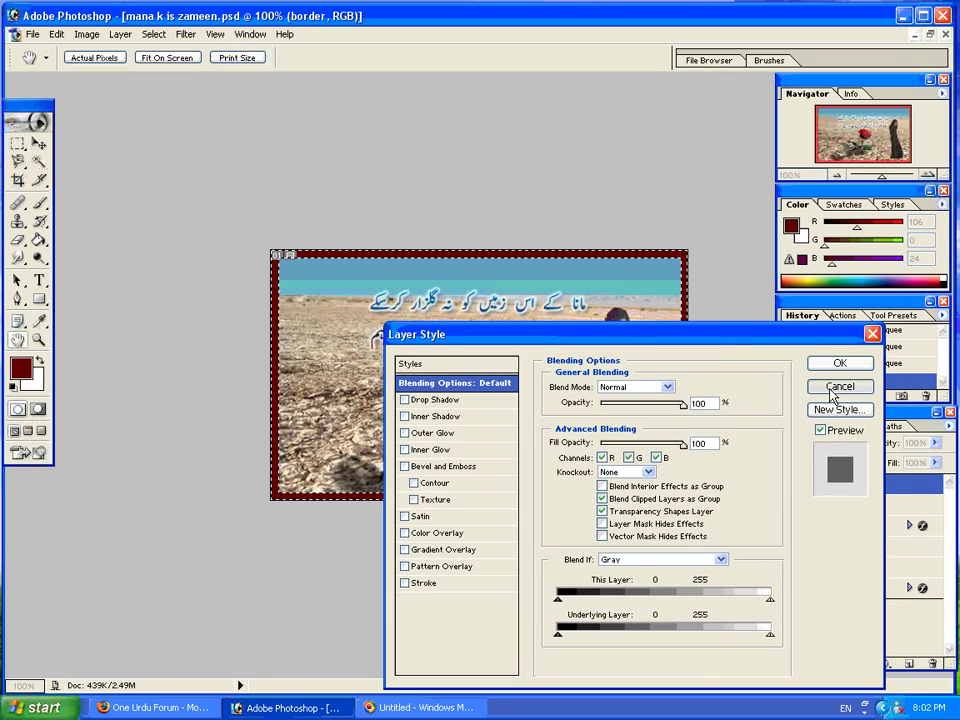
{"action": "left_click", "coordinate": [840, 385]}
{"action": "left_click", "coordinate": [929, 34]}
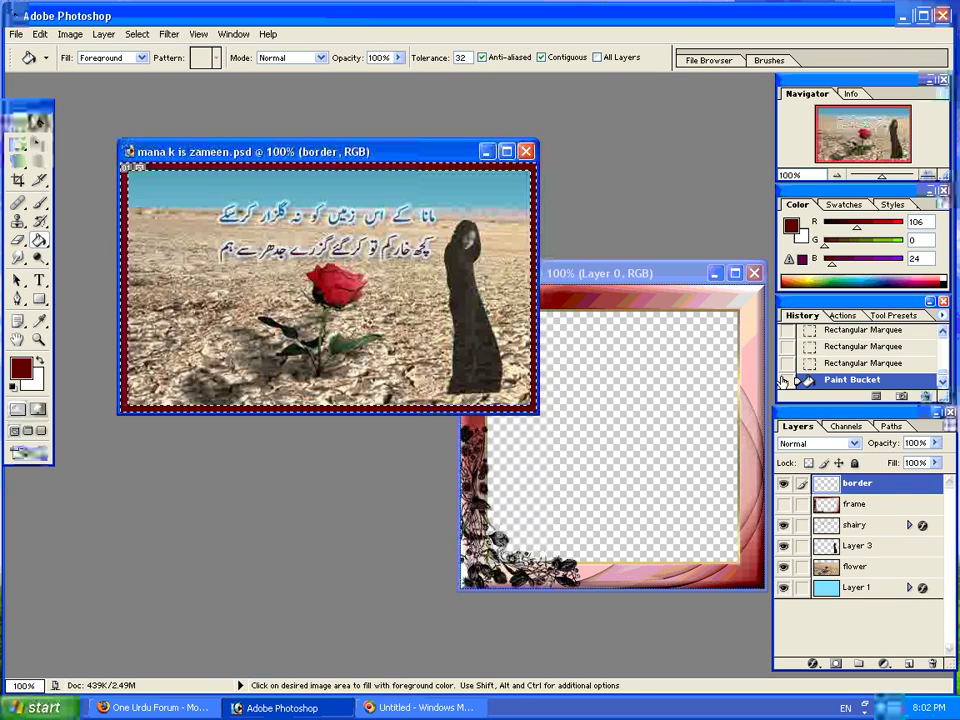
{"action": "left_click", "coordinate": [714, 274]}
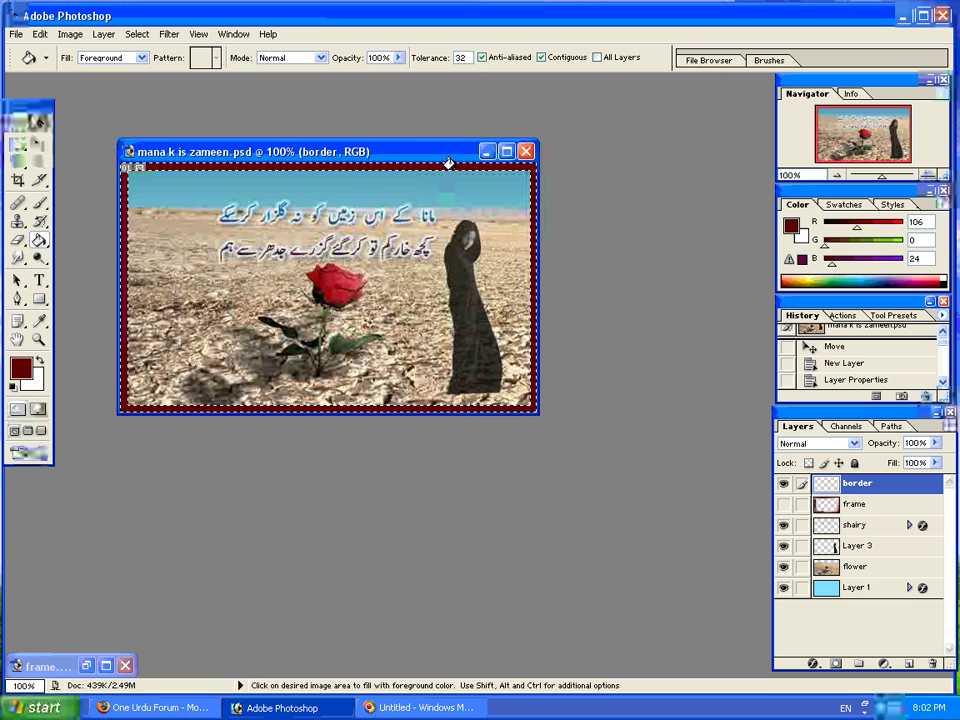
Turn on Gradient Overlay for the border and set its start stop to web-safe dark red.
{"action": "key", "text": "h"}
{"action": "double_click", "coordinate": [826, 487]}
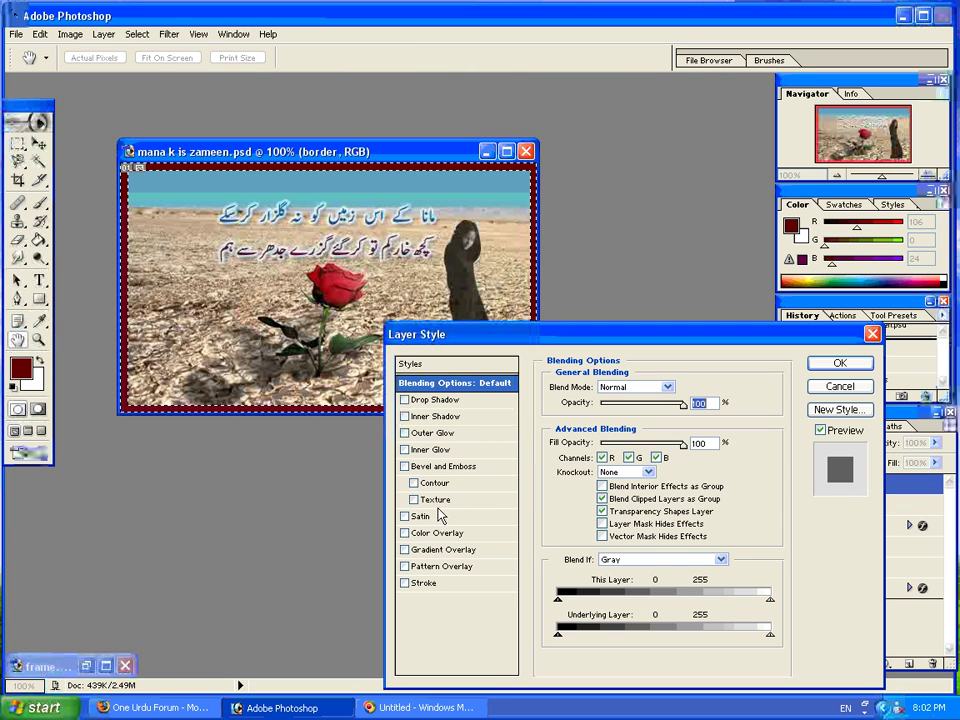
{"action": "left_click", "coordinate": [428, 551]}
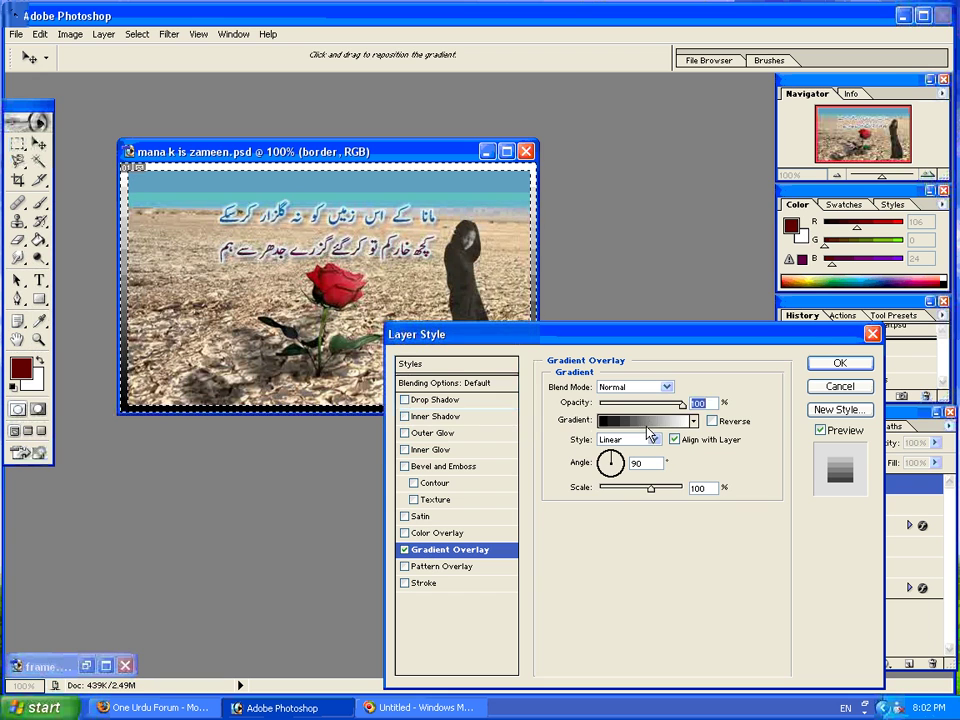
{"action": "left_click", "coordinate": [650, 418]}
{"action": "left_click", "coordinate": [488, 482]}
{"action": "left_click", "coordinate": [558, 551]}
{"action": "left_click", "coordinate": [448, 488]}
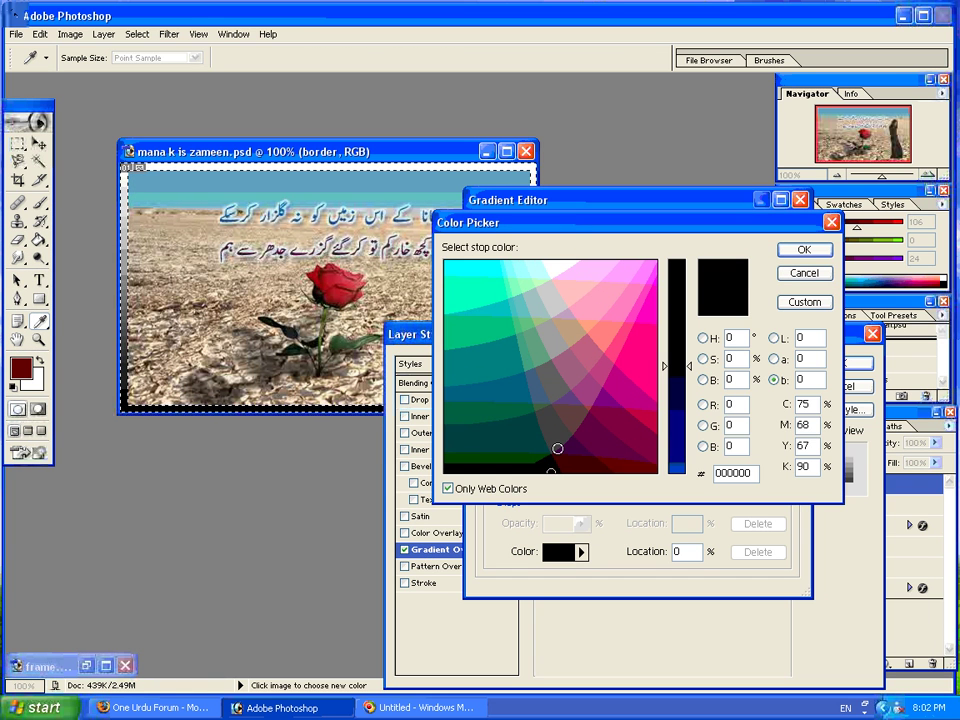
{"action": "left_click", "coordinate": [609, 462]}
{"action": "left_click", "coordinate": [804, 249]}
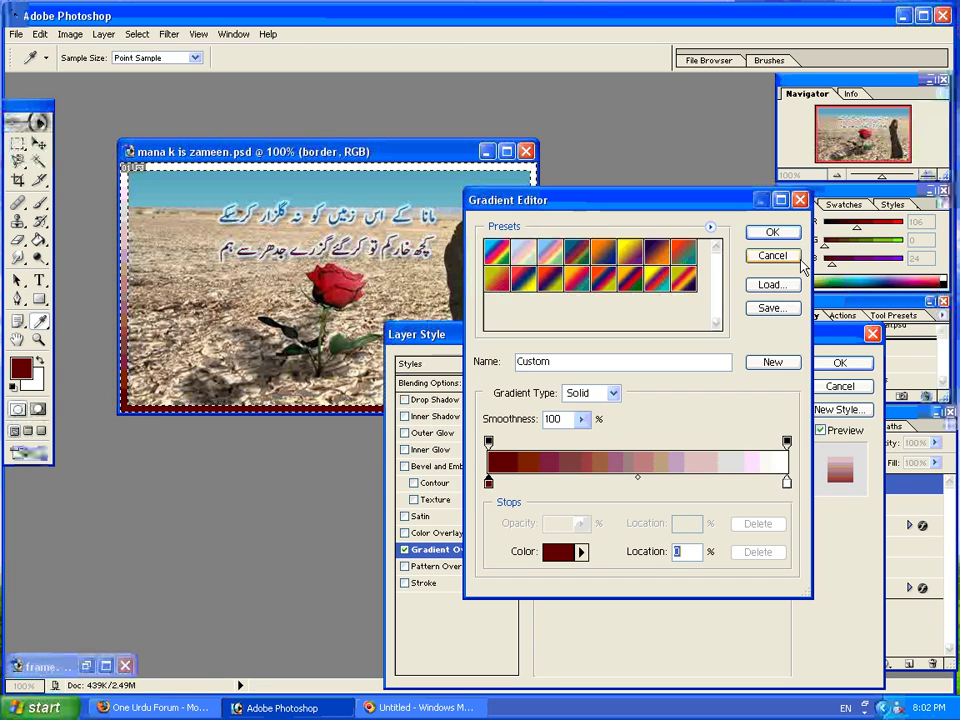
Set the gradient's end stop to bright teal #66CCCC.
{"action": "double_click", "coordinate": [786, 482]}
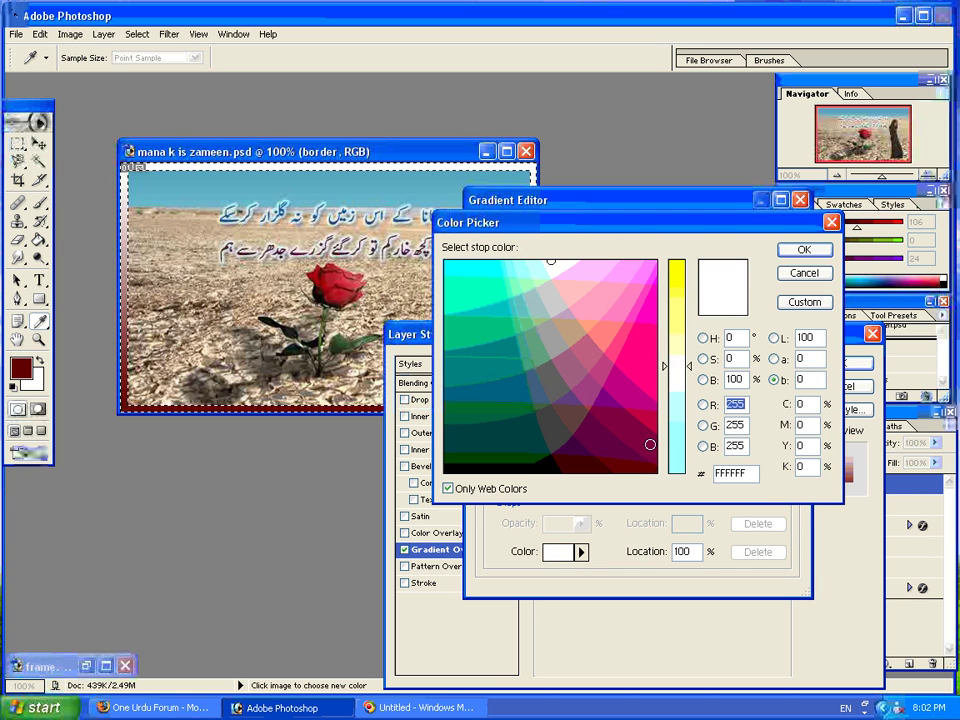
{"action": "left_click", "coordinate": [543, 393]}
{"action": "left_click_drag", "start_coordinate": [543, 393], "coordinate": [518, 301]}
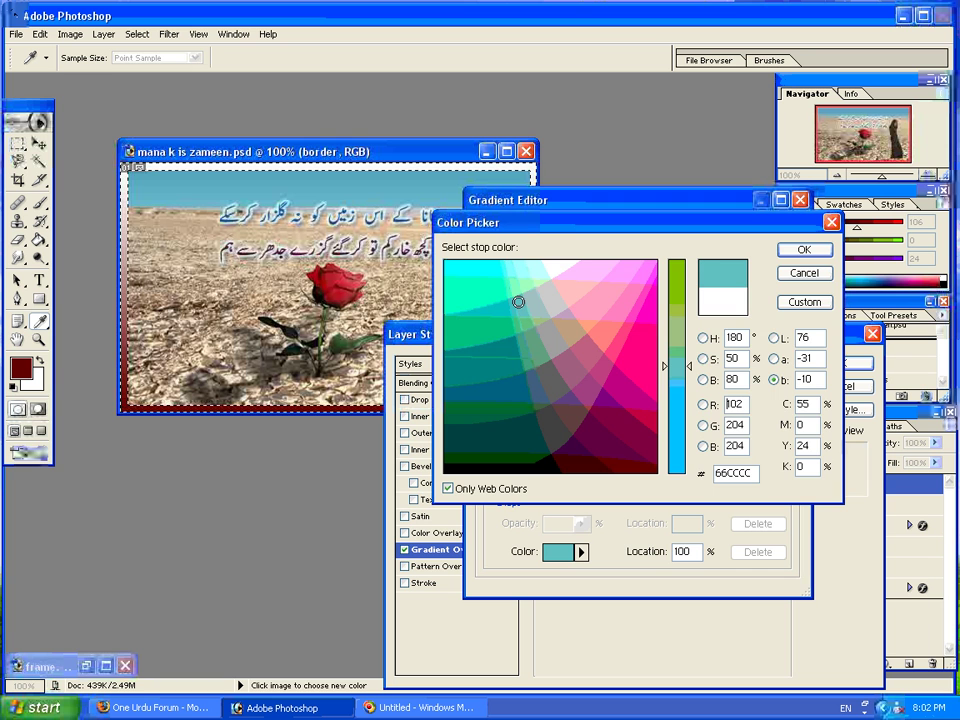
{"action": "left_click", "coordinate": [803, 251]}
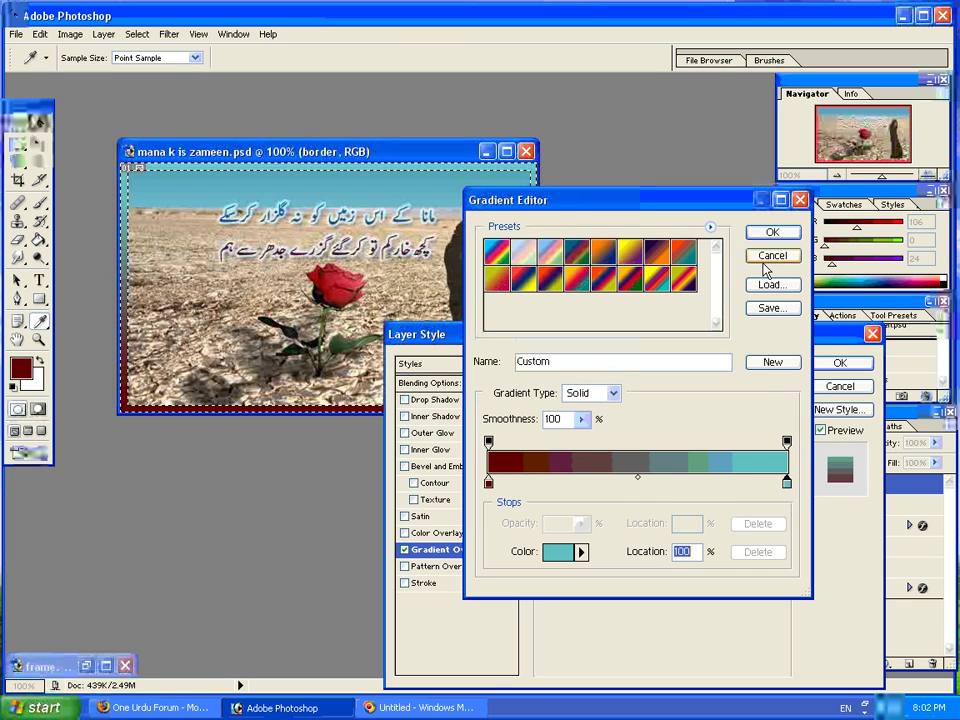
Discard the gradient overlay and enable Bevel and Emboss on the border instead.
{"action": "left_click", "coordinate": [770, 256]}
{"action": "left_click", "coordinate": [404, 549]}
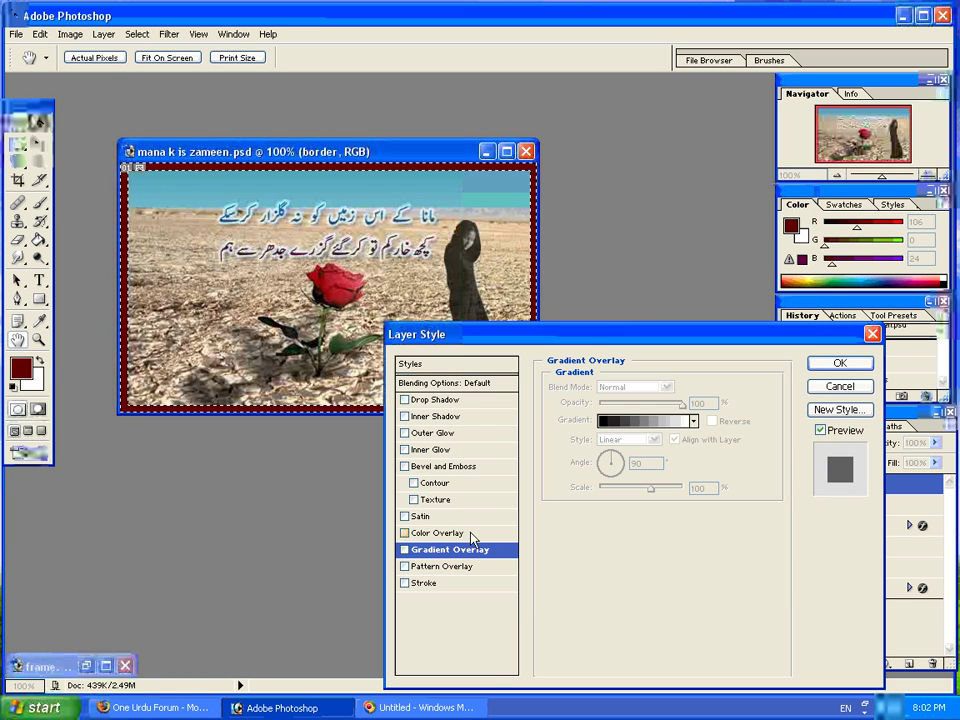
{"action": "left_click", "coordinate": [455, 468]}
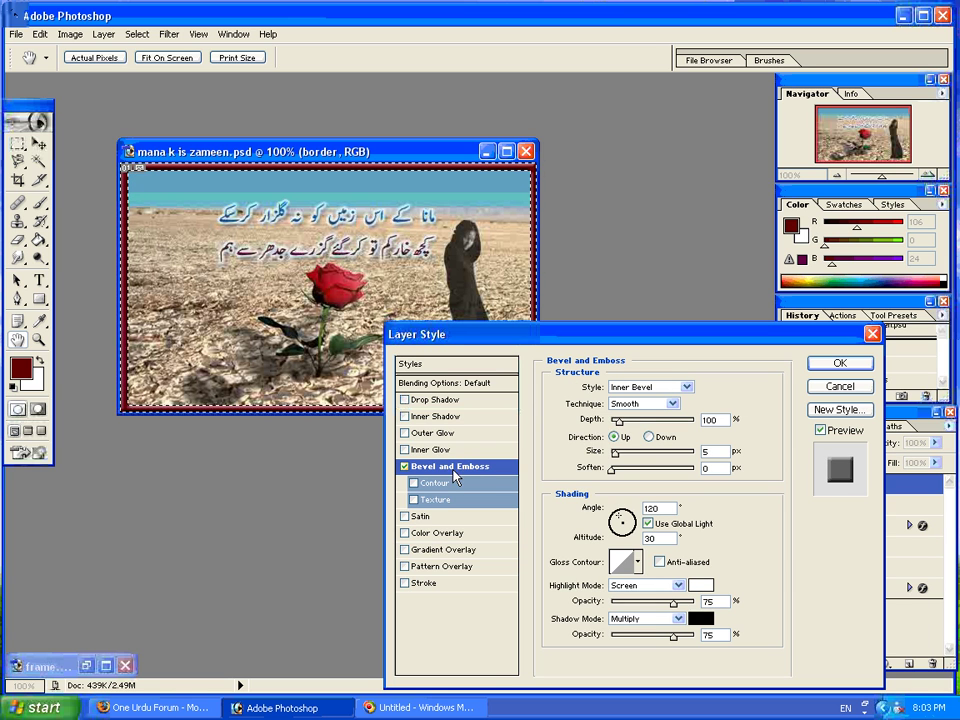
{"action": "mouse_move", "coordinate": [615, 451]}
{"action": "left_mouse_down"}
{"action": "mouse_move", "coordinate": [628, 453]}
{"action": "mouse_move", "coordinate": [621, 468]}
{"action": "mouse_move", "coordinate": [640, 468]}
{"action": "left_mouse_up"}
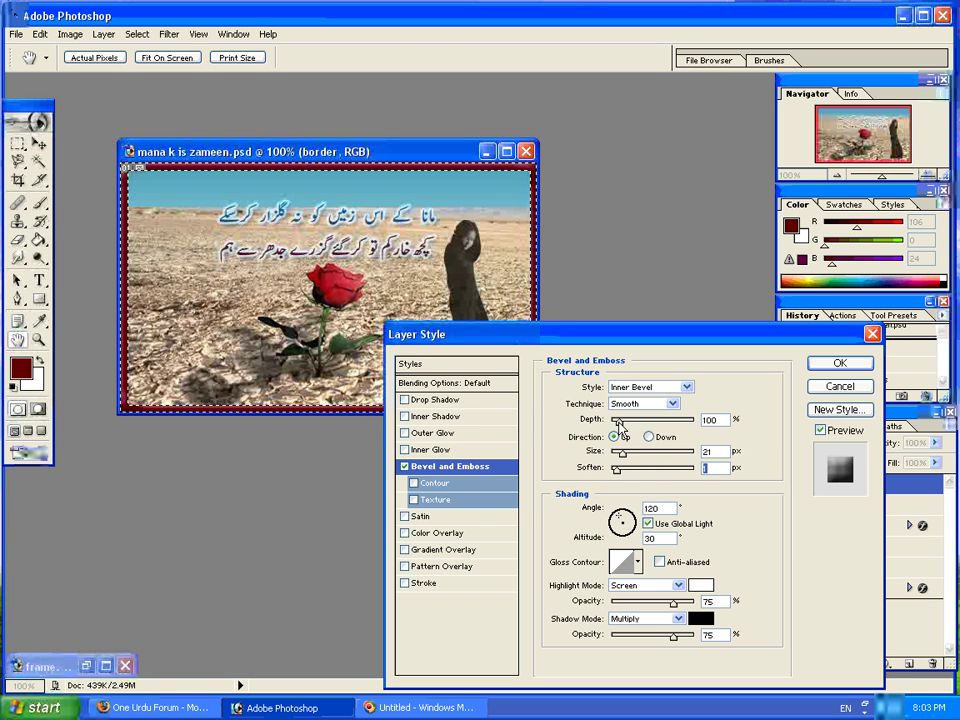
Set the bevel style to Pillow Emboss with size 16 px and apply it.
{"action": "left_click", "coordinate": [682, 387]}
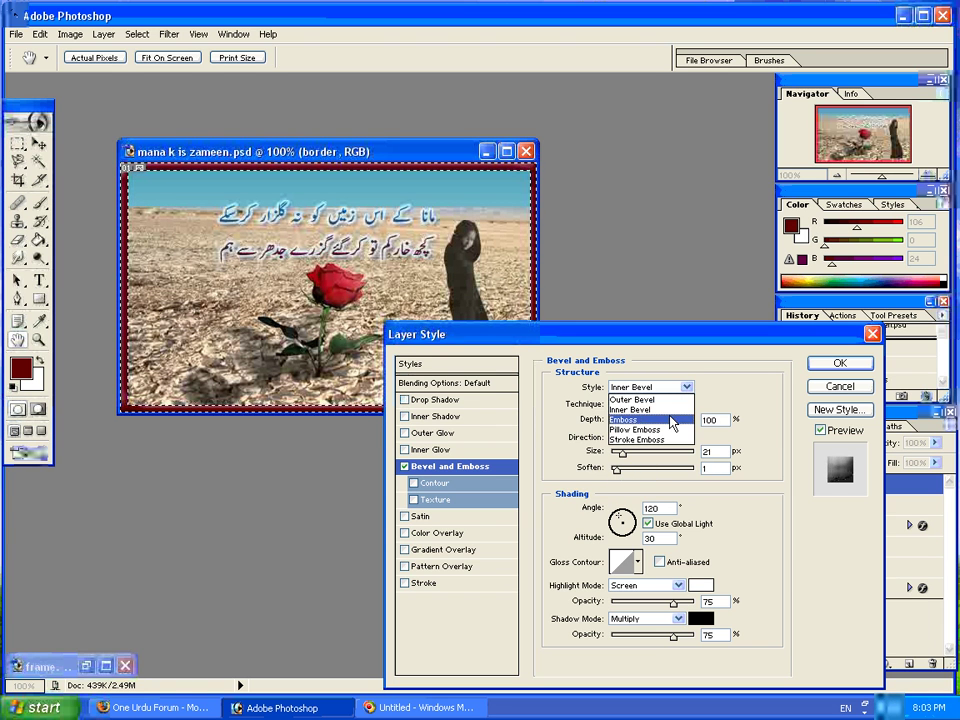
{"action": "left_click", "coordinate": [672, 421]}
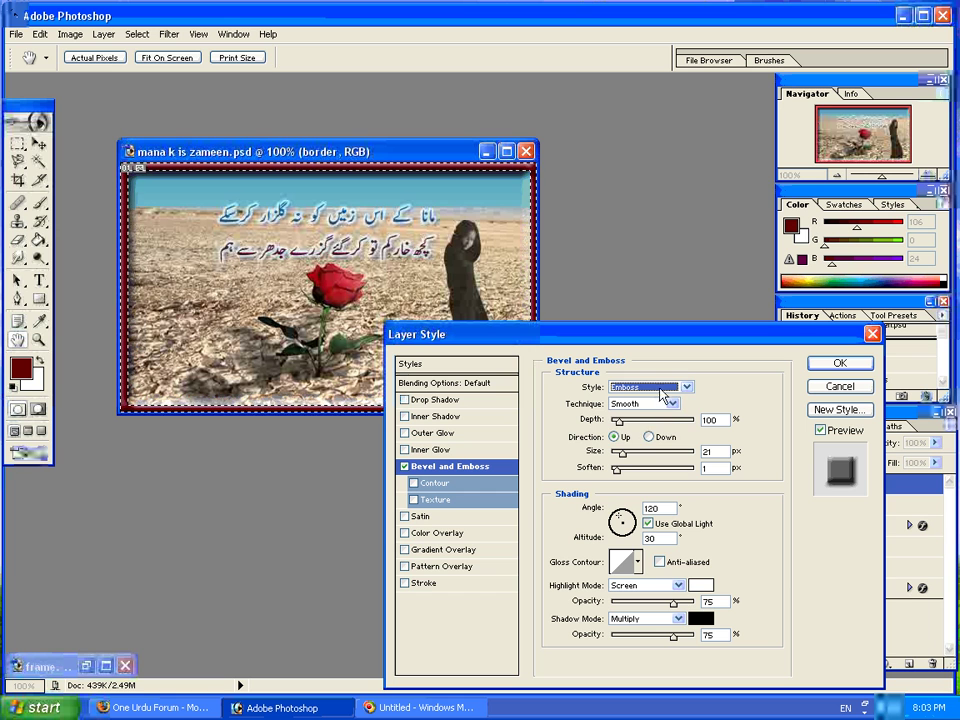
{"action": "left_click", "coordinate": [660, 388]}
{"action": "left_click", "coordinate": [660, 421]}
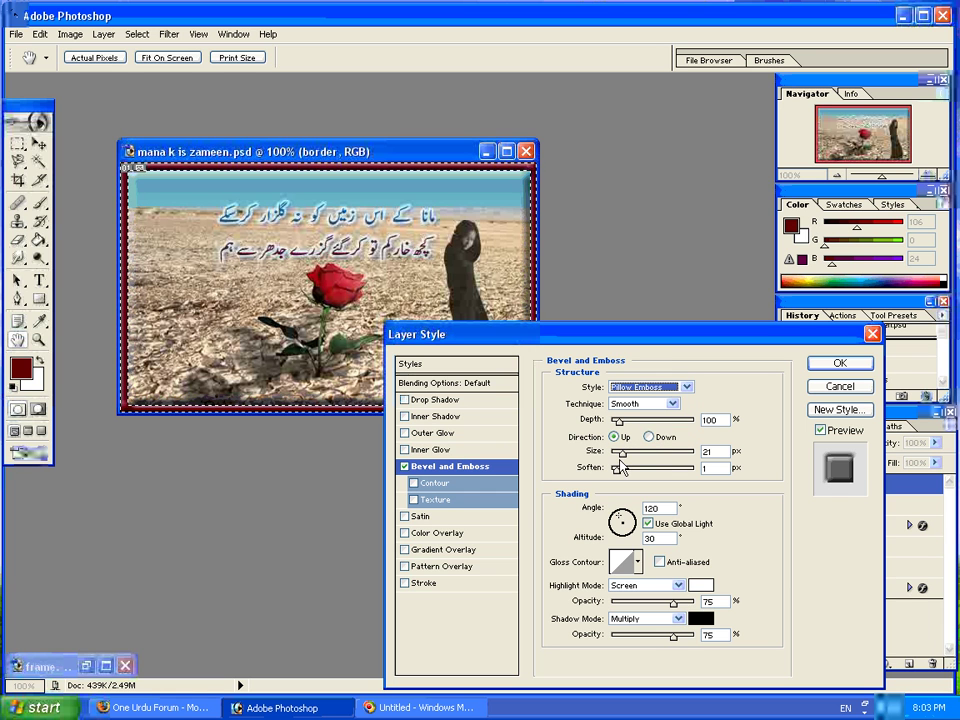
{"action": "left_click_drag", "start_coordinate": [622, 453], "coordinate": [620, 453]}
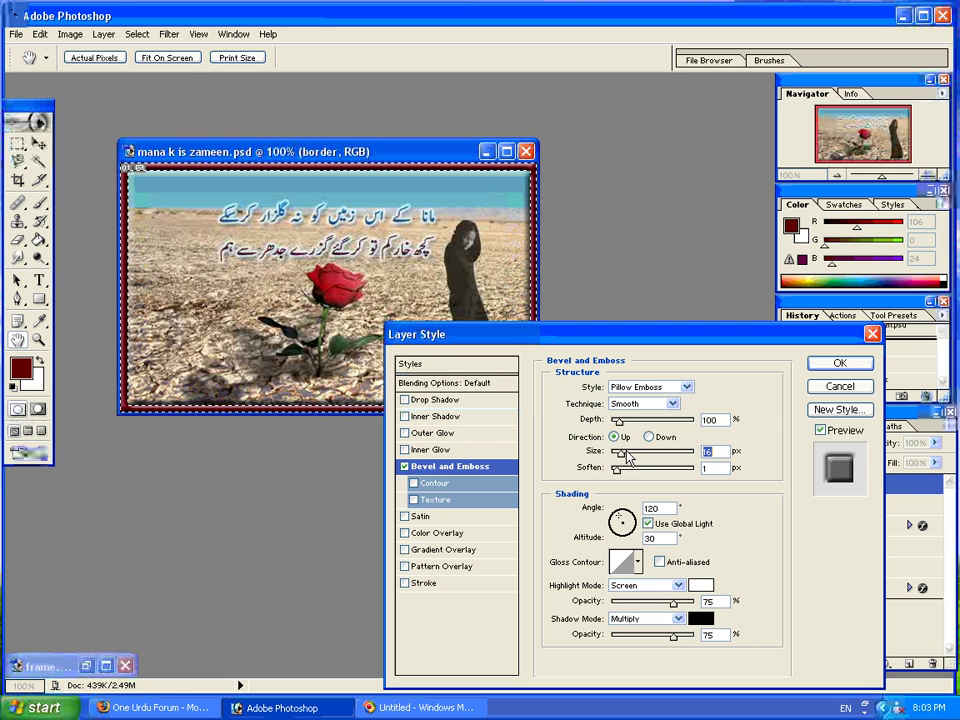
{"action": "left_click", "coordinate": [832, 363]}
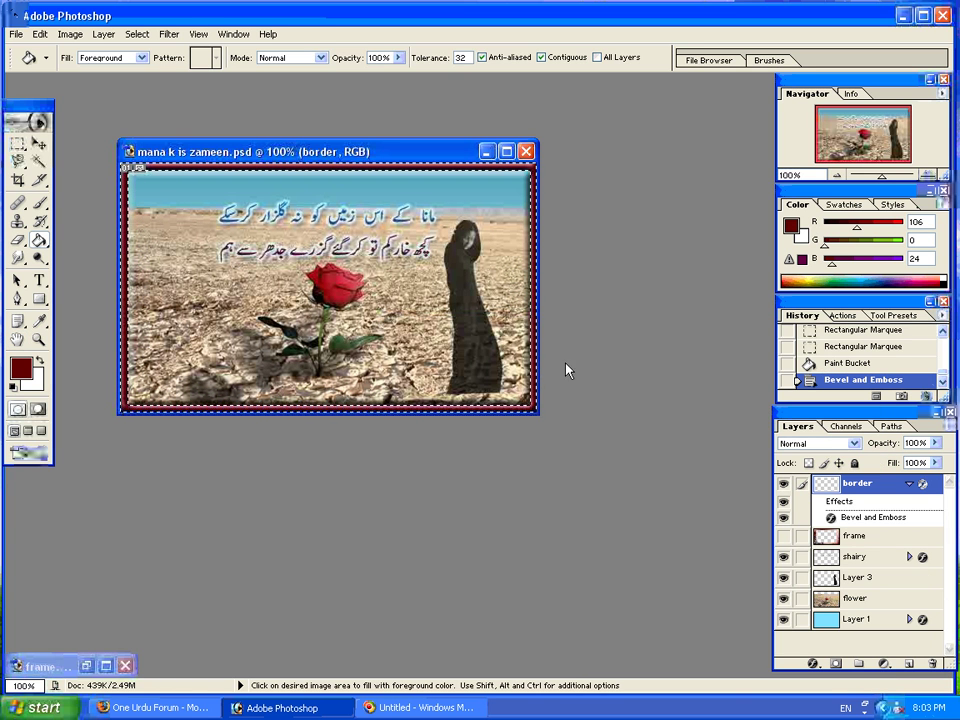
Clear the edge selection and make the pink frame layer visible again over the poster.
{"action": "left_click", "coordinate": [38, 161]}
{"action": "left_click", "coordinate": [429, 304]}
{"action": "key", "text": "ctrl+d"}
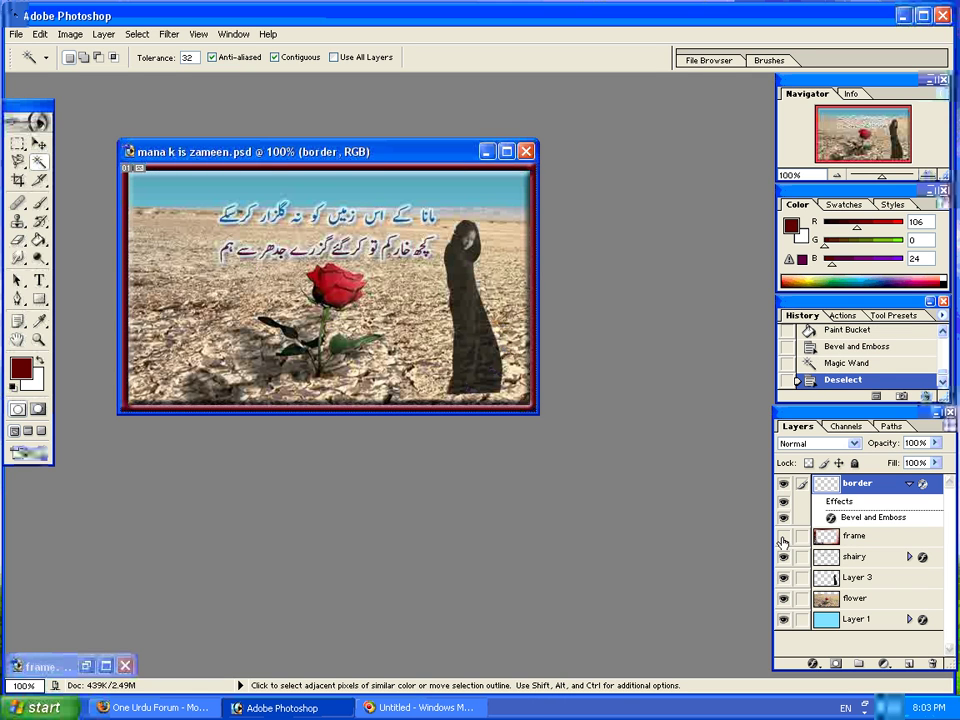
{"action": "left_click", "coordinate": [783, 537]}
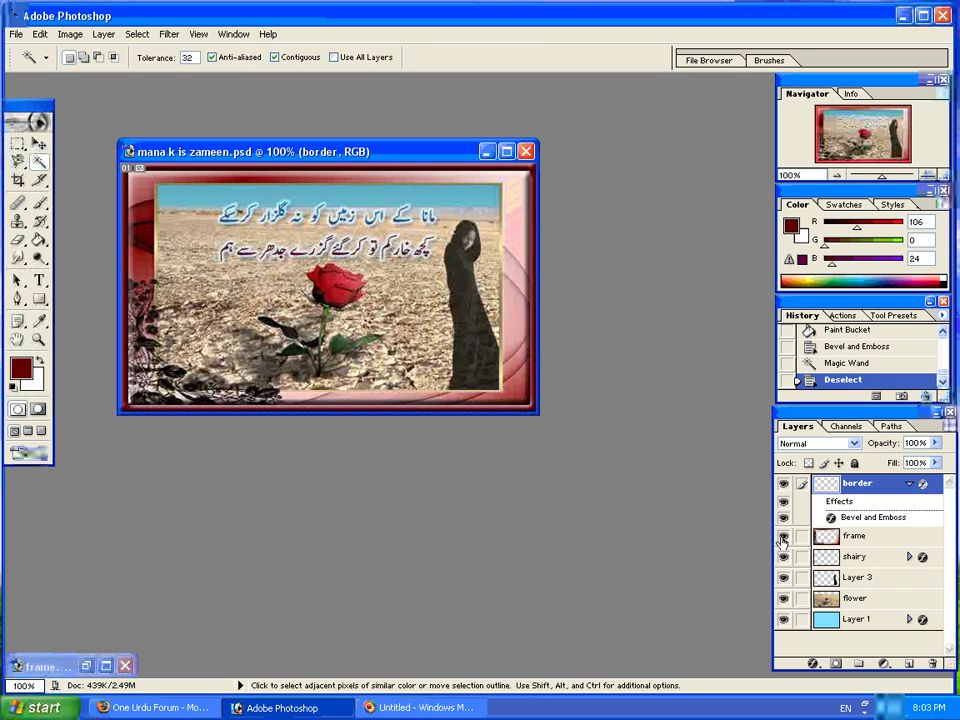
{"action": "left_click", "coordinate": [783, 537]}
{"action": "left_click", "coordinate": [783, 537]}
{"action": "left_click", "coordinate": [39, 280]}
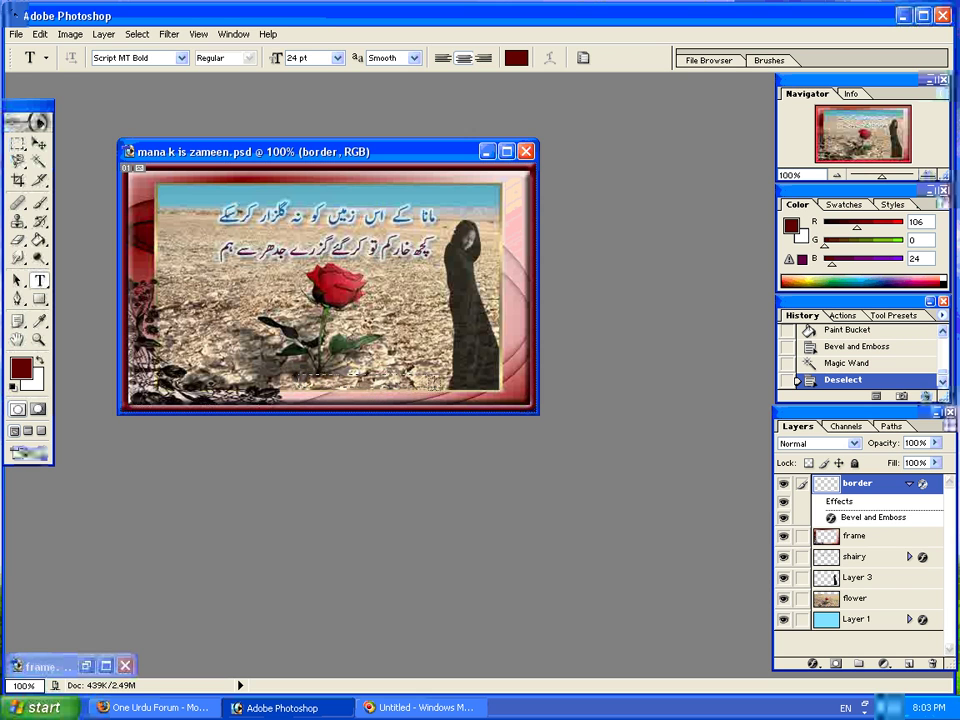
Type the designer's name as credit text in a 12 pt text box near the poster bottom.
{"action": "left_click_drag", "start_coordinate": [297, 375], "coordinate": [444, 390]}
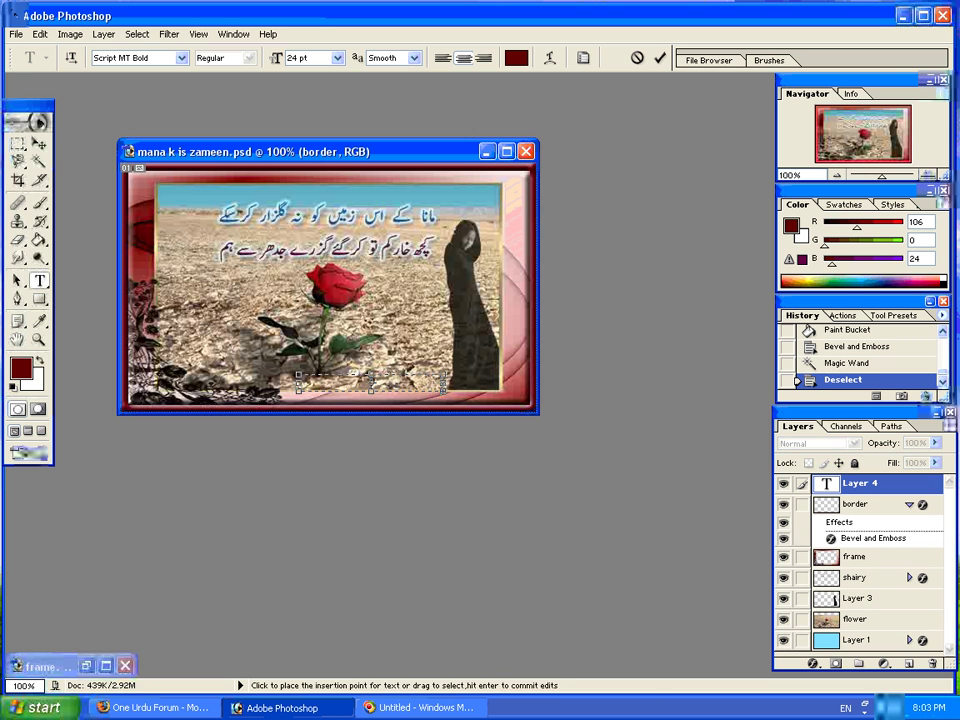
{"action": "left_click", "coordinate": [337, 57]}
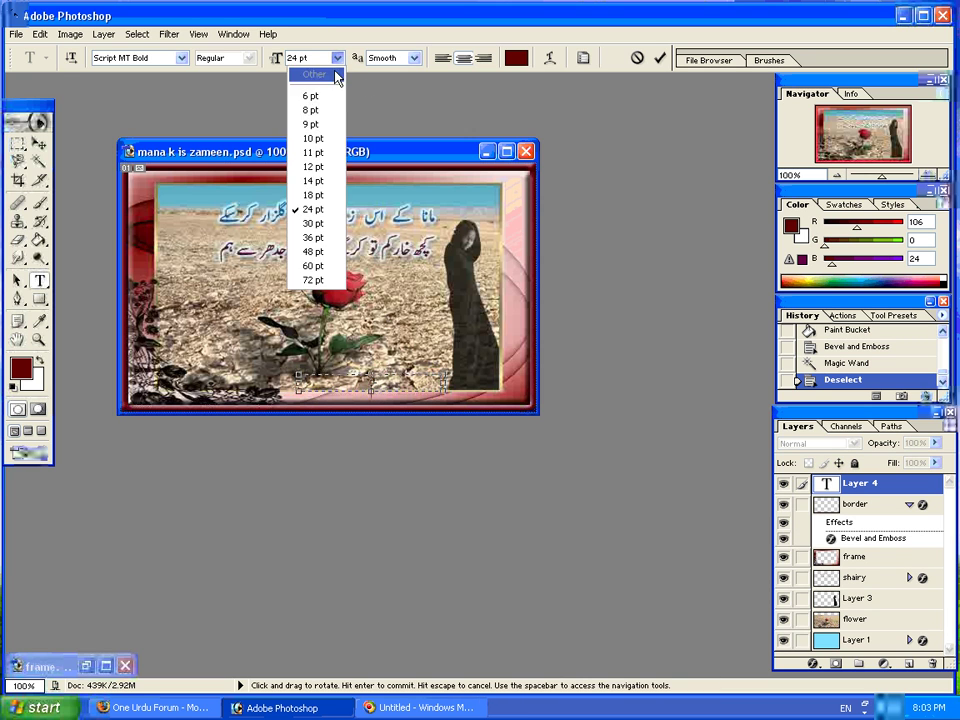
{"action": "left_click", "coordinate": [325, 163]}
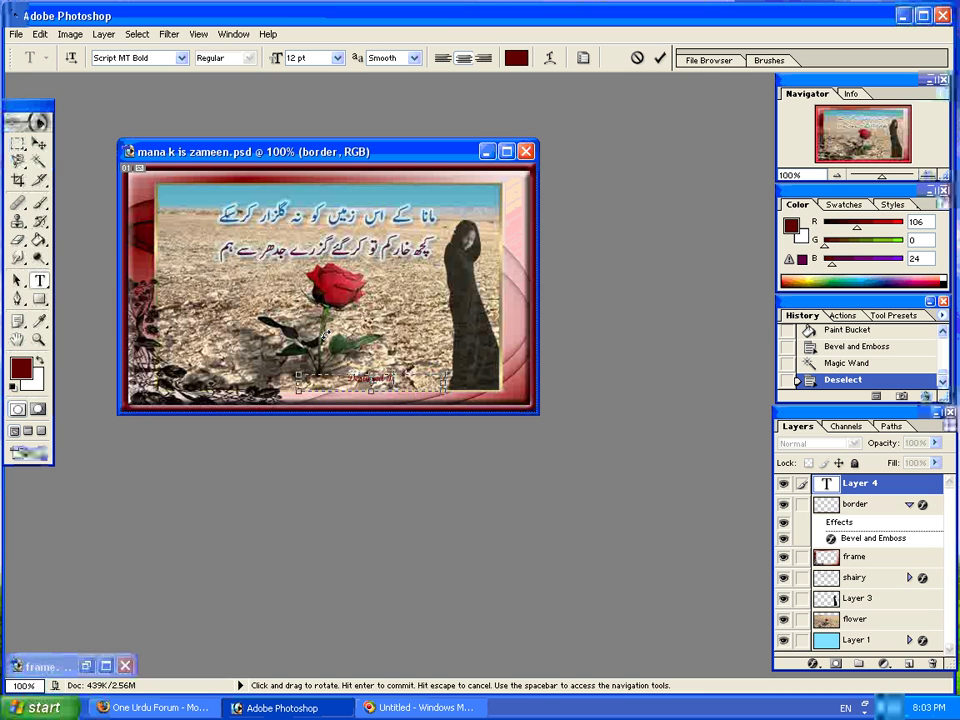
{"action": "type", "text": "Naz"}
{"action": "type", "text": "ish Khan"}
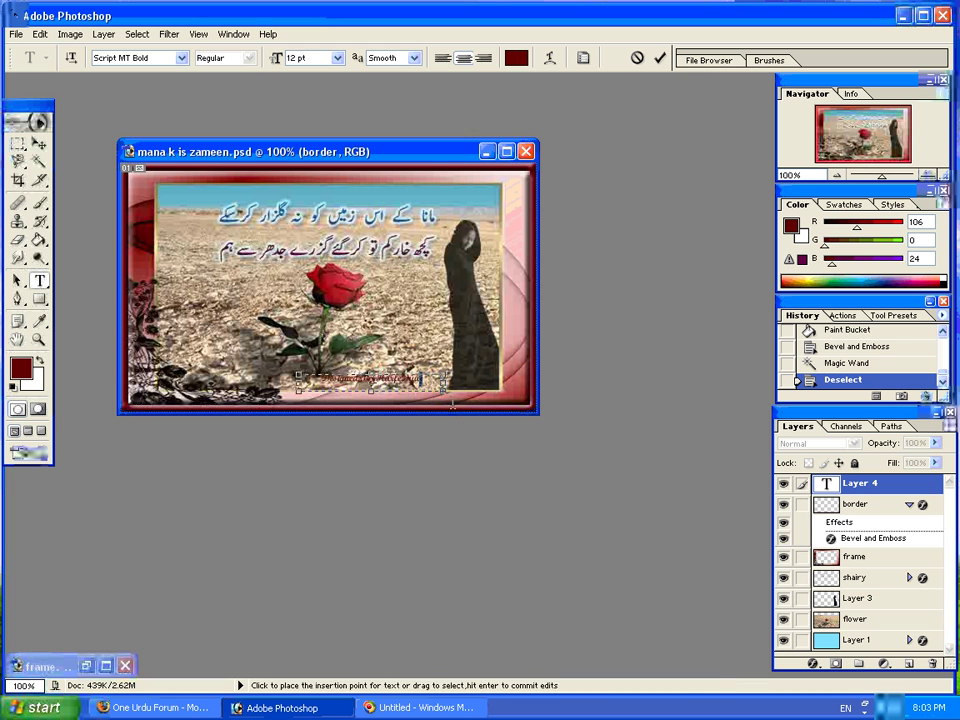
{"action": "left_click_drag", "start_coordinate": [447, 391], "coordinate": [470, 410]}
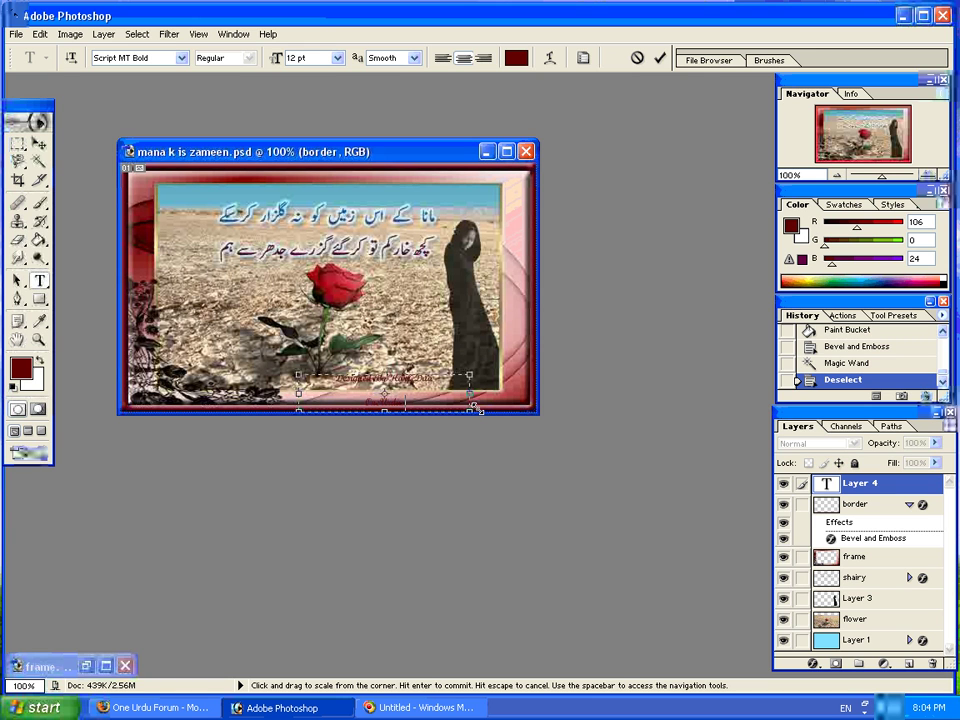
Resize all the credit text to 14 pt, after briefly trying 18 pt, and commit it.
{"action": "key", "text": "ctrl+a"}
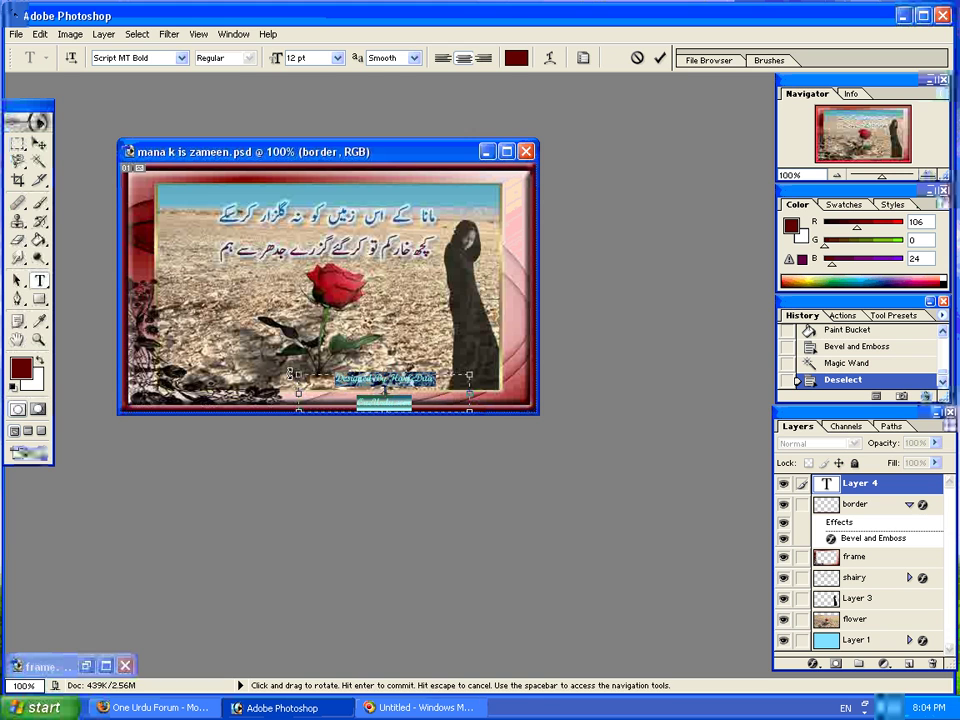
{"action": "left_click", "coordinate": [336, 62]}
{"action": "left_click", "coordinate": [317, 181]}
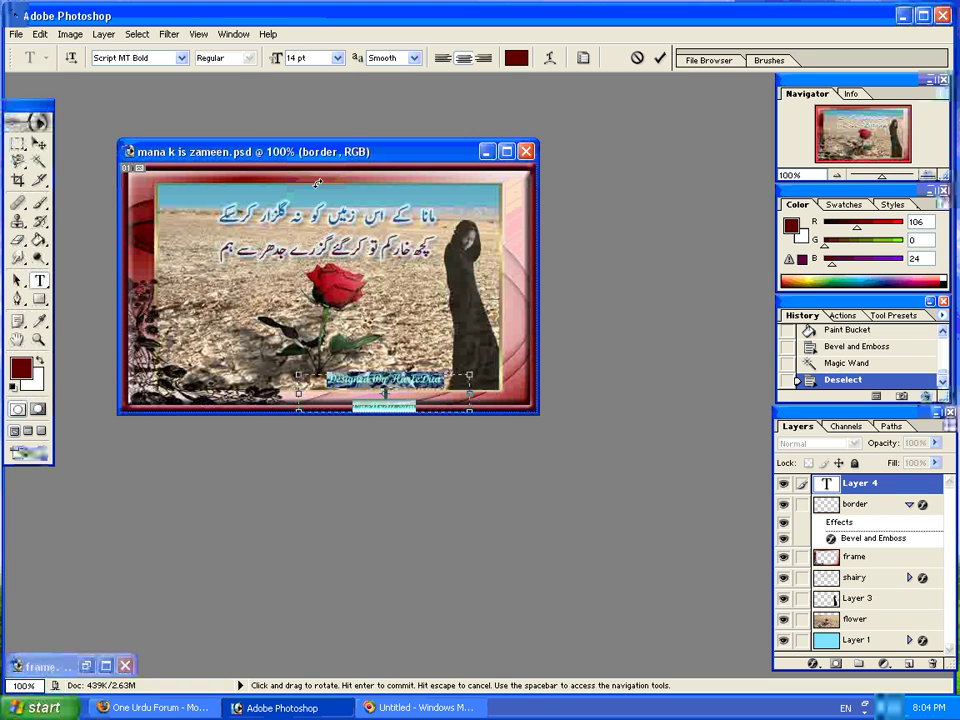
{"action": "left_click", "coordinate": [337, 58]}
{"action": "left_click", "coordinate": [315, 193]}
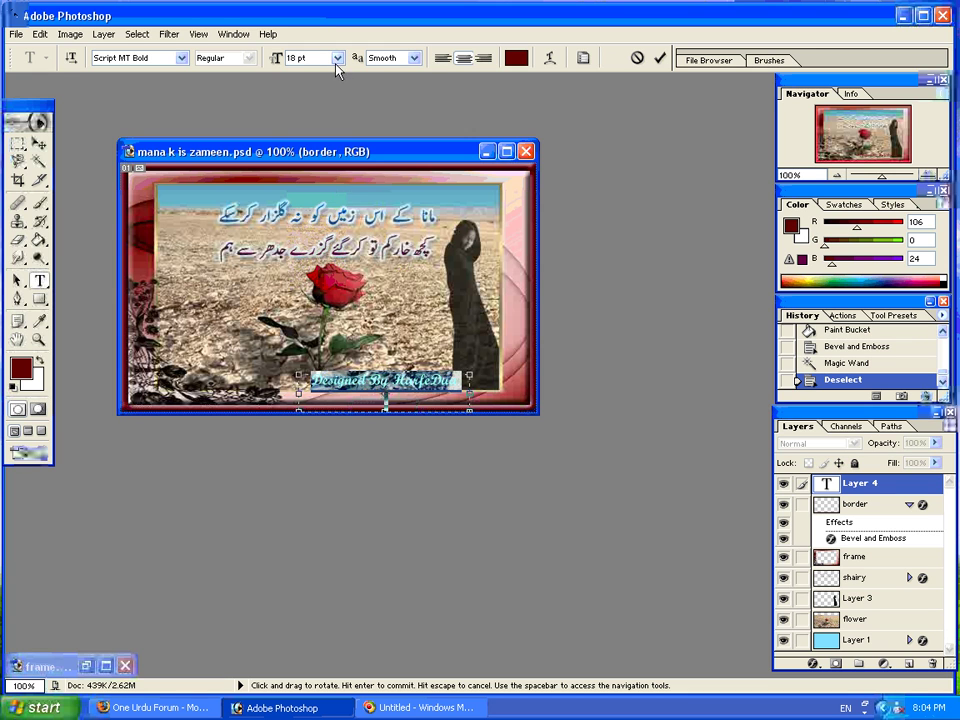
{"action": "left_click", "coordinate": [336, 63]}
{"action": "left_click", "coordinate": [317, 179]}
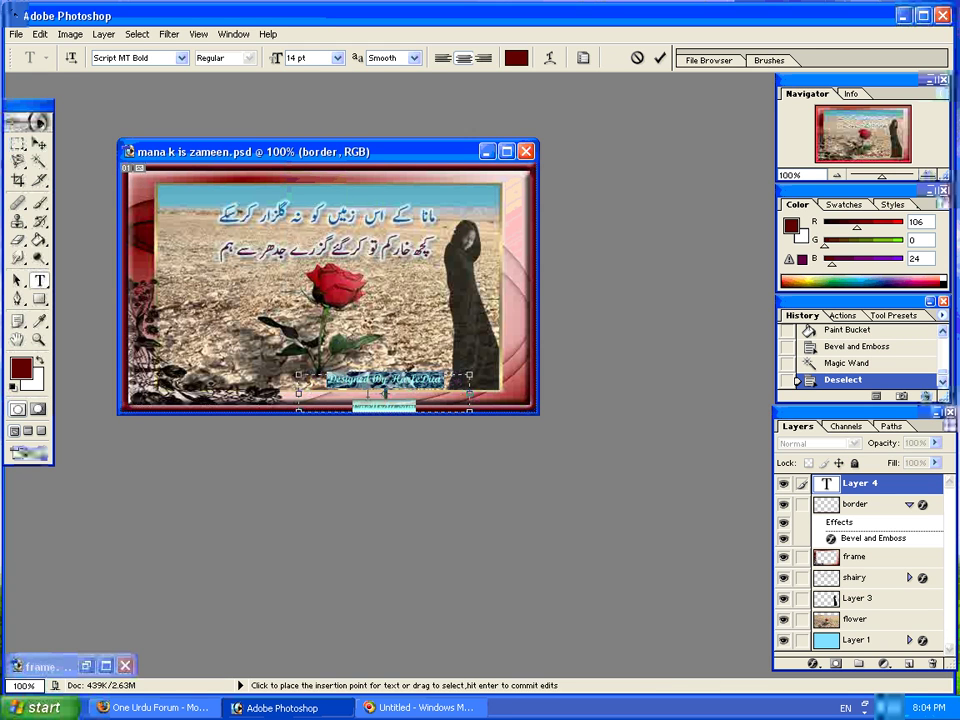
{"action": "left_click", "coordinate": [365, 392]}
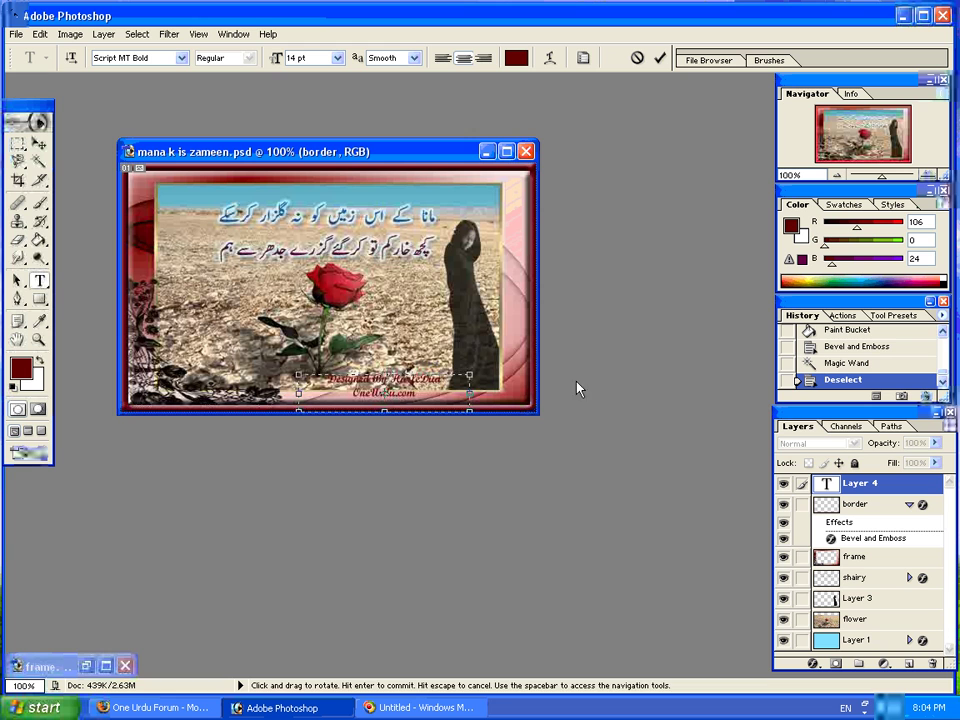
{"action": "key", "text": "ctrl+Return"}
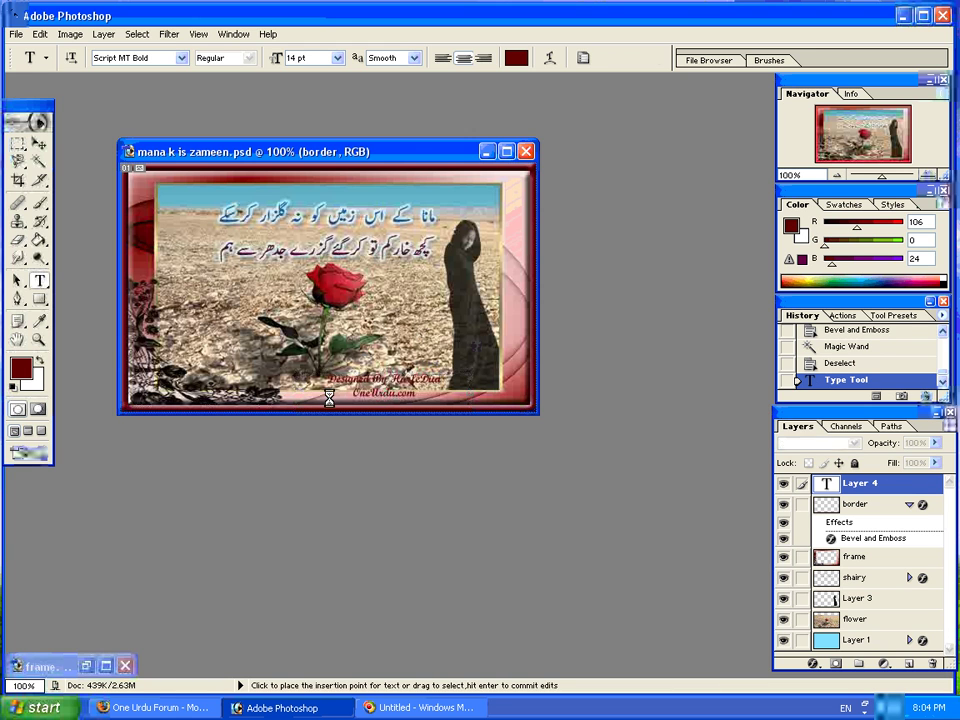
Move the credit text to the lower left and select the shairy poetry layer.
{"action": "left_click", "coordinate": [38, 146]}
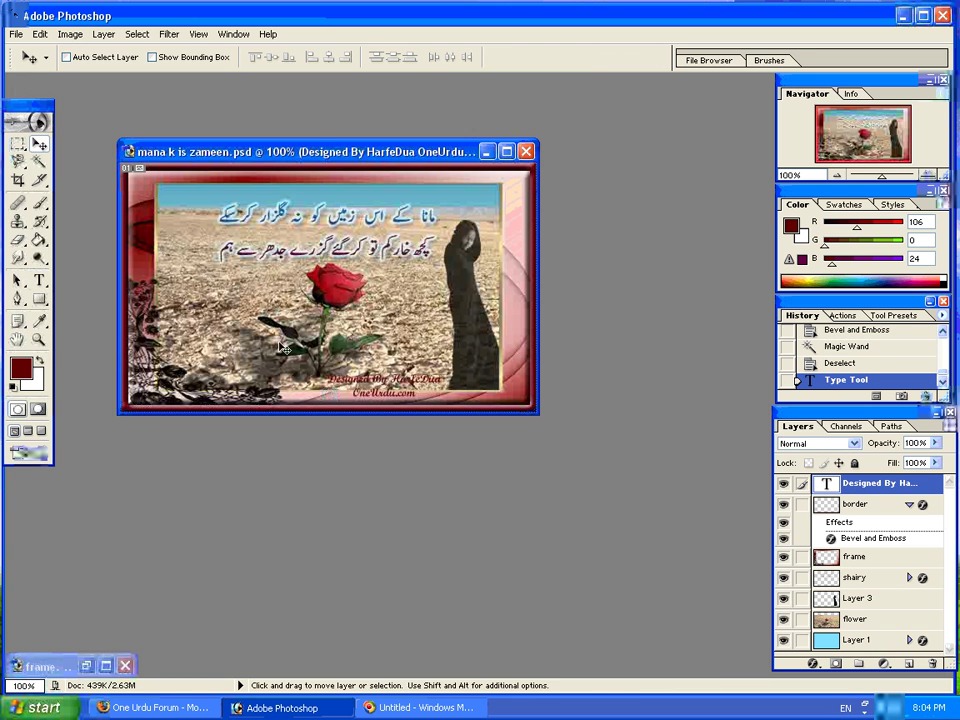
{"action": "left_click_drag", "start_coordinate": [389, 397], "coordinate": [226, 367]}
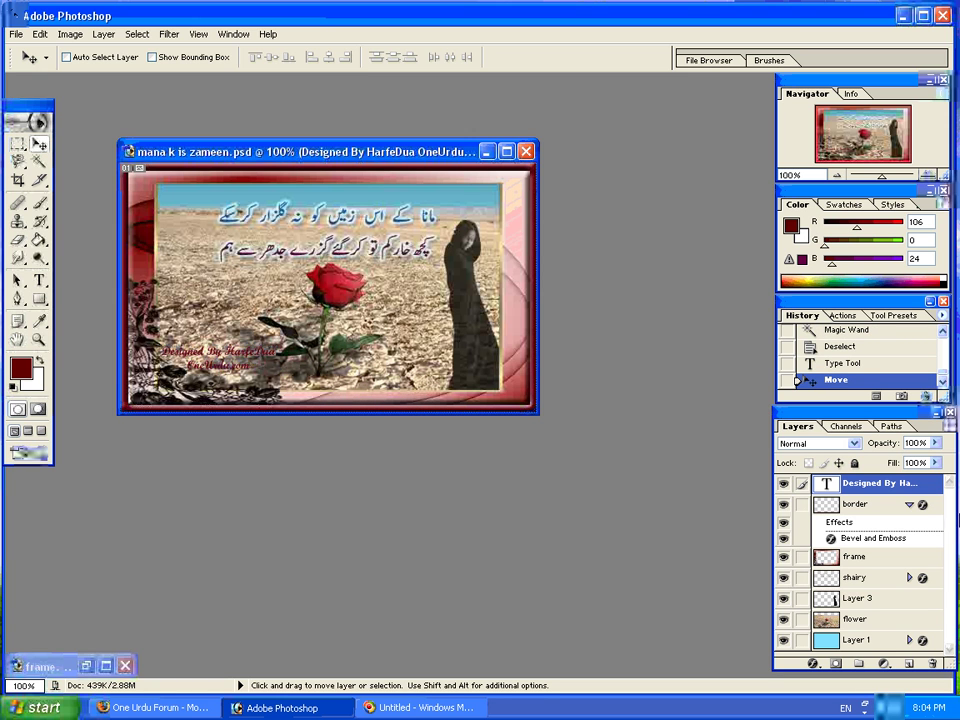
{"action": "left_click", "coordinate": [909, 504]}
{"action": "left_click", "coordinate": [850, 546]}
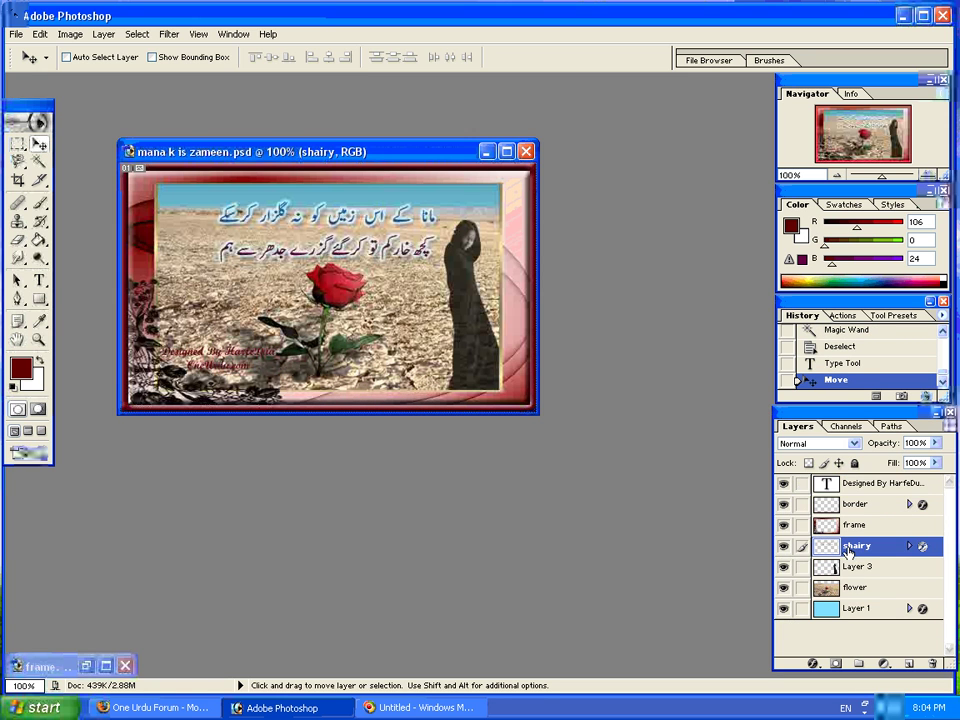
Paste the shairy layer's style onto the credit text and centre it at the bottom.
{"action": "right_click", "coordinate": [850, 548]}
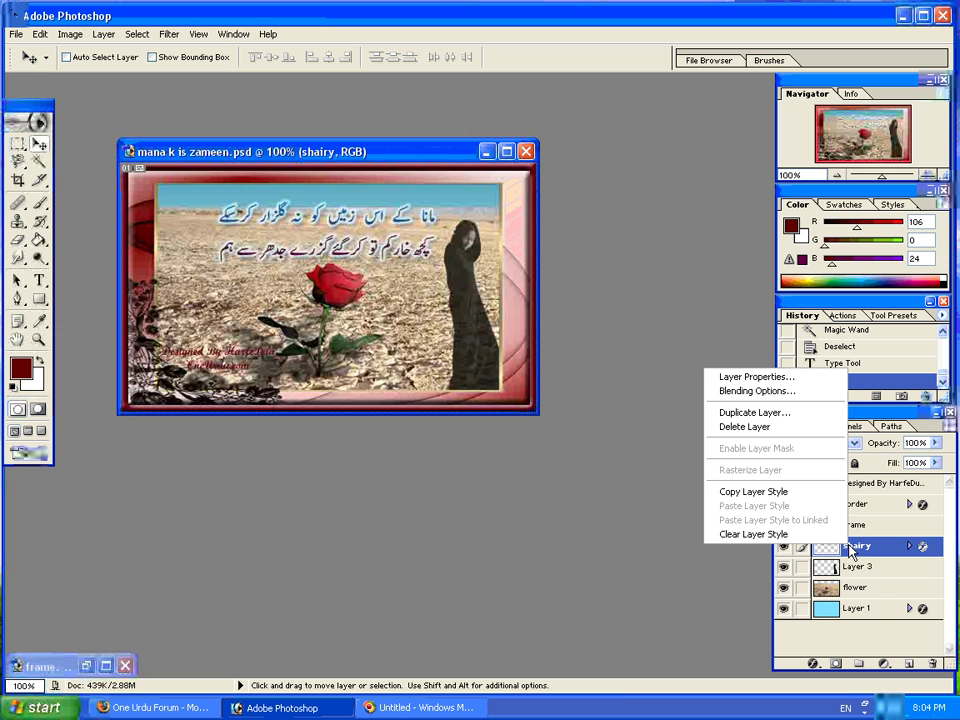
{"action": "left_click", "coordinate": [826, 492]}
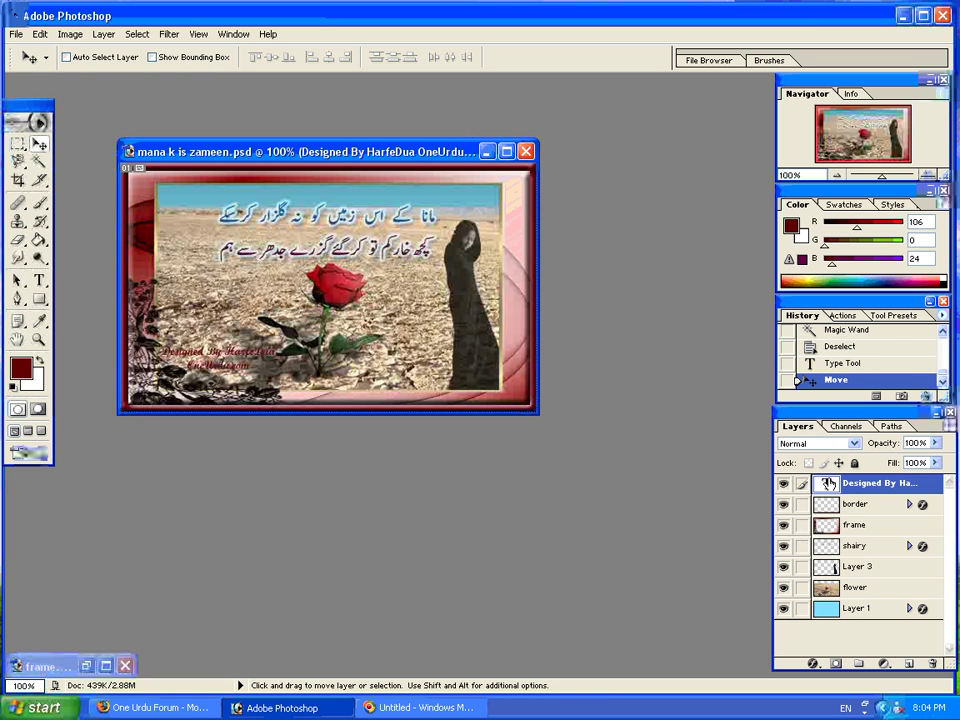
{"action": "right_click", "coordinate": [829, 483]}
{"action": "right_click", "coordinate": [855, 485]}
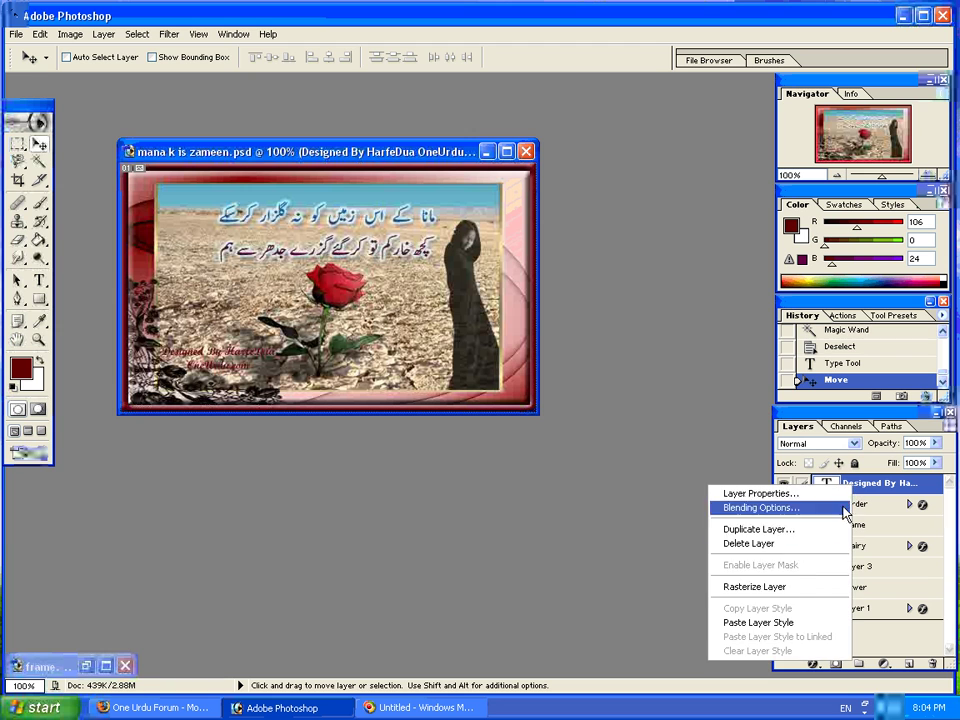
{"action": "left_click", "coordinate": [790, 622]}
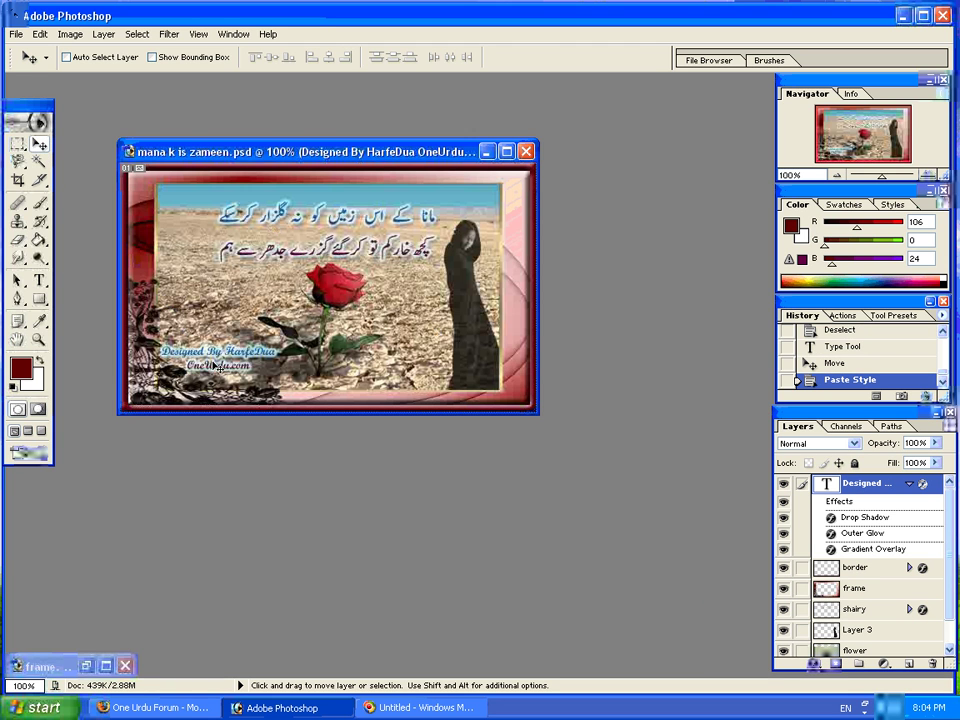
{"action": "left_click_drag", "start_coordinate": [227, 366], "coordinate": [327, 390]}
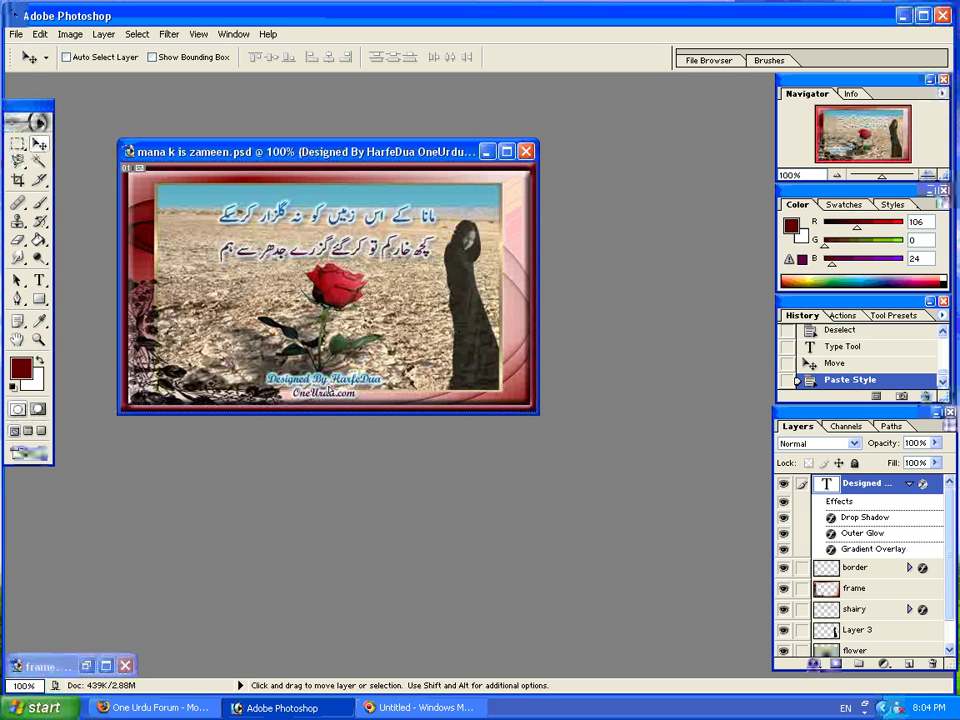
Join the credit into one line, widen its text box, and move it lower right.
{"action": "mouse_move", "coordinate": [327, 390]}
{"action": "left_mouse_down"}
{"action": "mouse_move", "coordinate": [228, 361]}
{"action": "mouse_move", "coordinate": [222, 371]}
{"action": "mouse_move", "coordinate": [356, 393]}
{"action": "mouse_move", "coordinate": [401, 384]}
{"action": "left_mouse_up"}
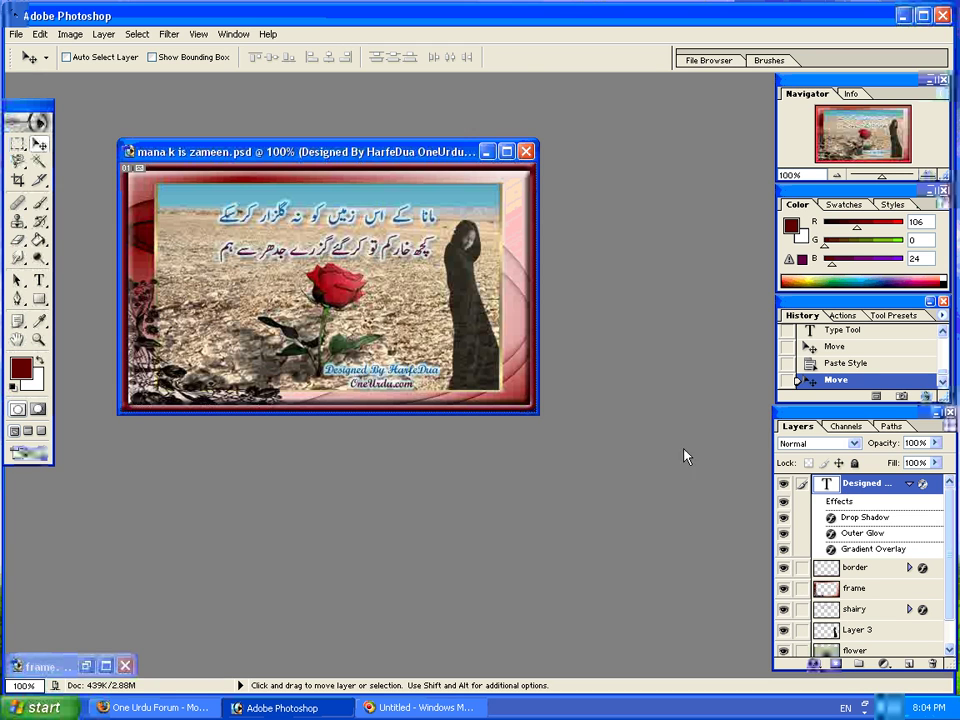
{"action": "left_click", "coordinate": [39, 280]}
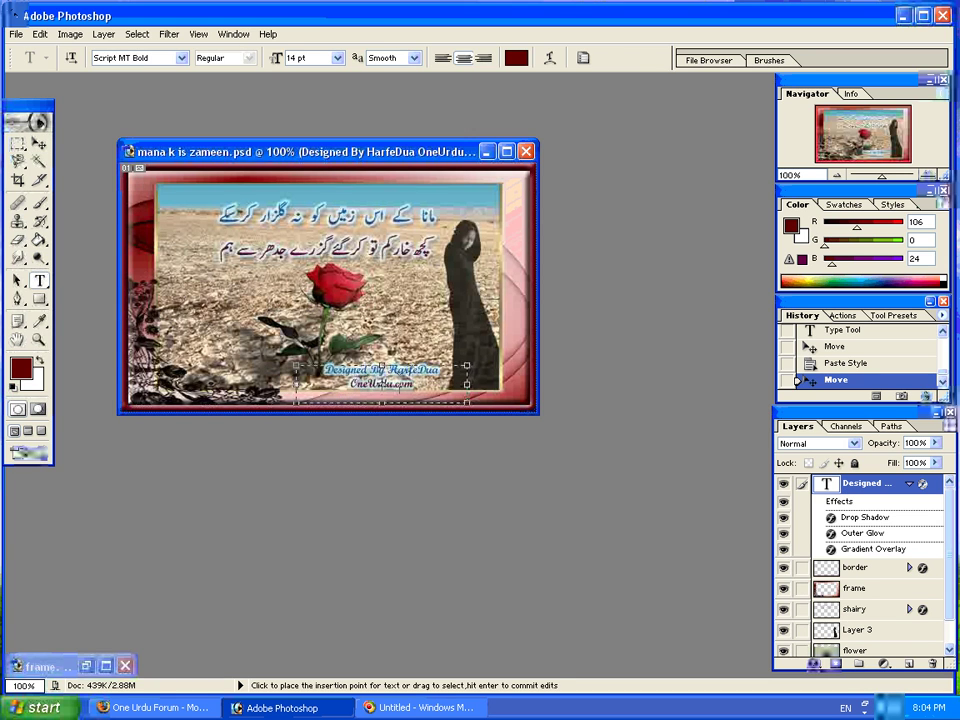
{"action": "left_click", "coordinate": [300, 287]}
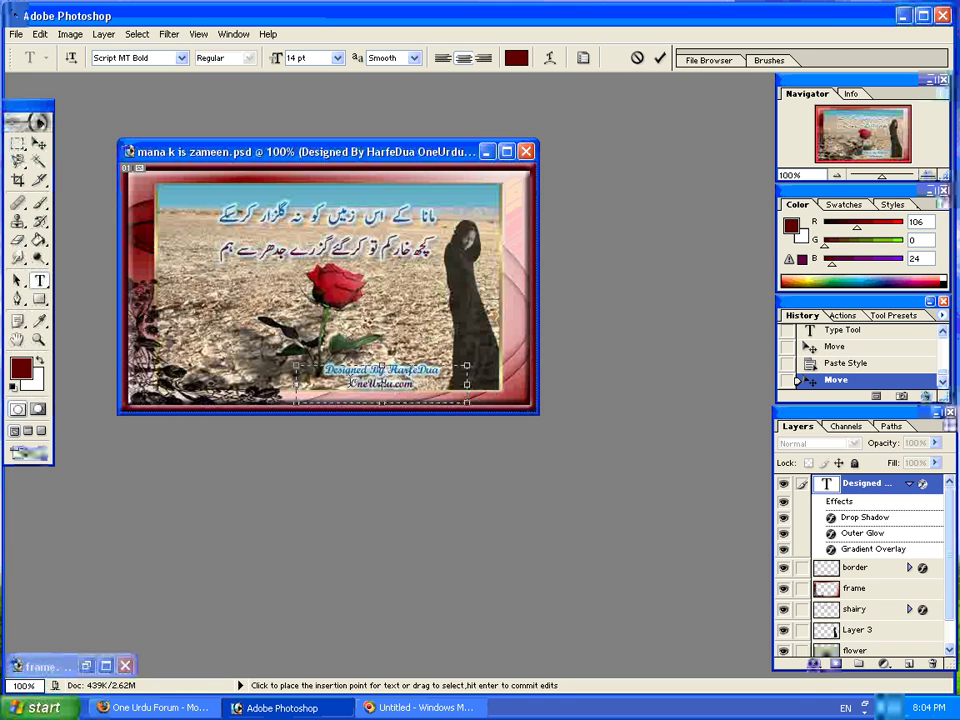
{"action": "key", "text": "BackSpace"}
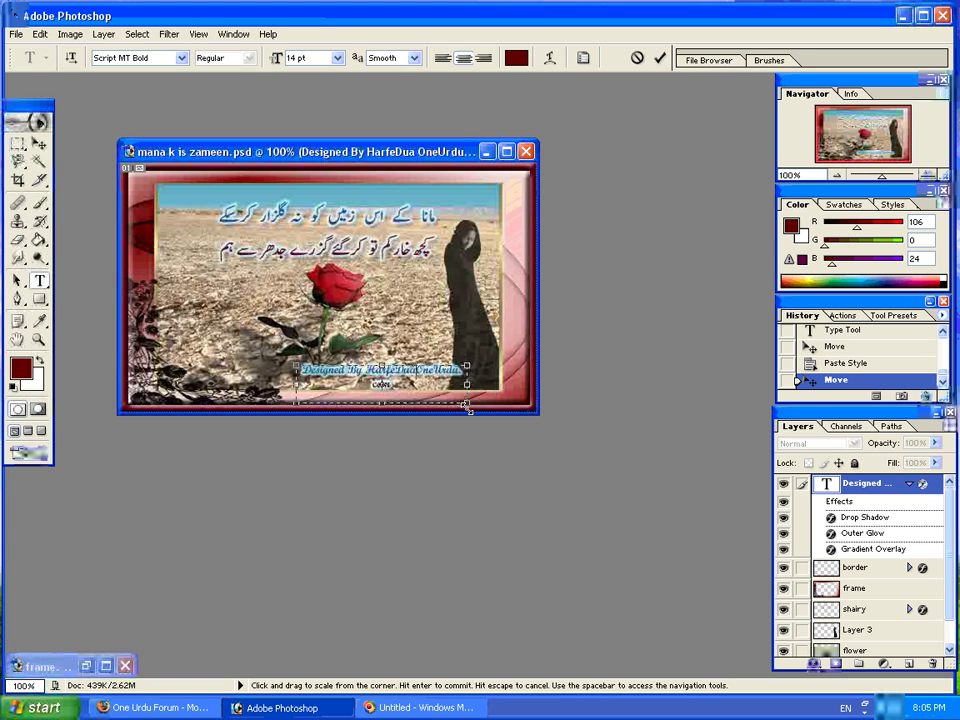
{"action": "left_click_drag", "start_coordinate": [467, 401], "coordinate": [515, 400]}
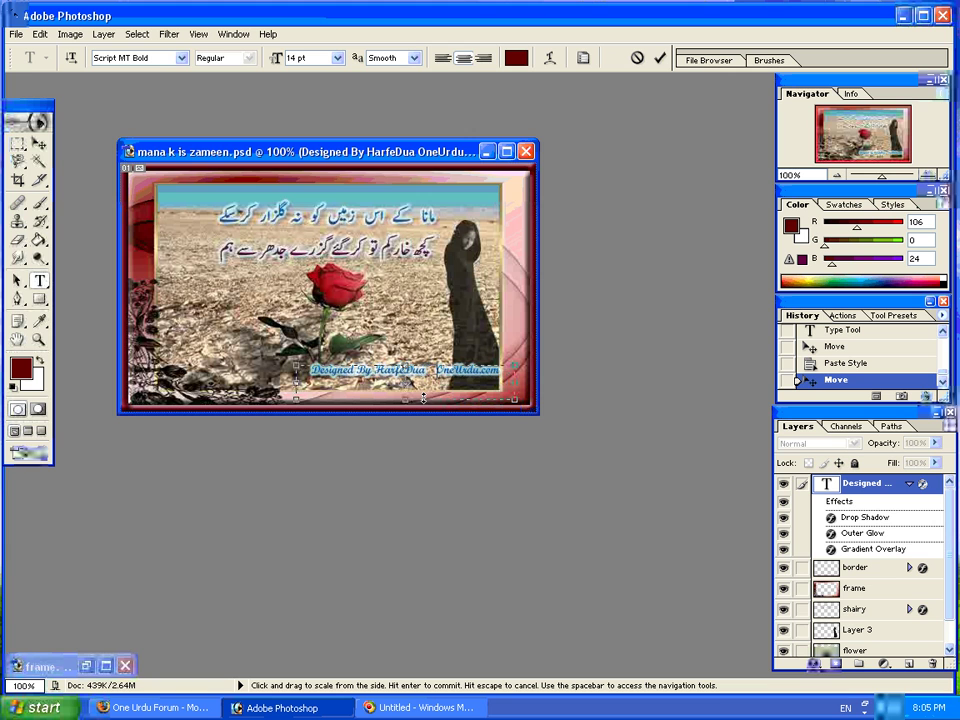
{"action": "key", "text": "ctrl+Return"}
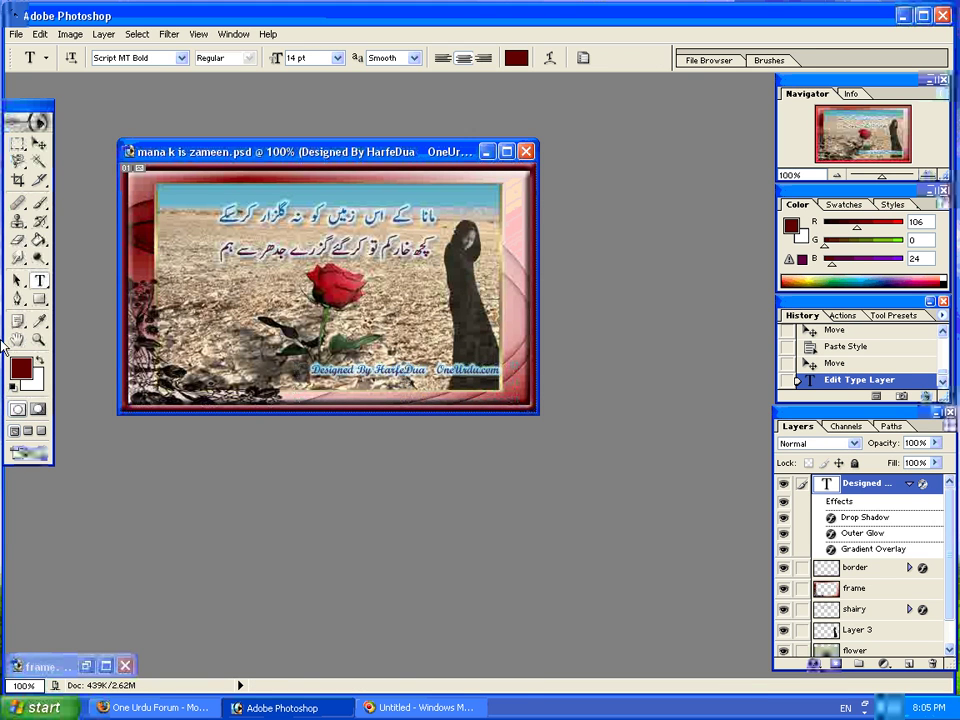
{"action": "left_click", "coordinate": [38, 143]}
{"action": "mouse_move", "coordinate": [407, 376]}
{"action": "left_mouse_down"}
{"action": "mouse_move", "coordinate": [256, 387]}
{"action": "mouse_move", "coordinate": [412, 385]}
{"action": "left_mouse_up"}
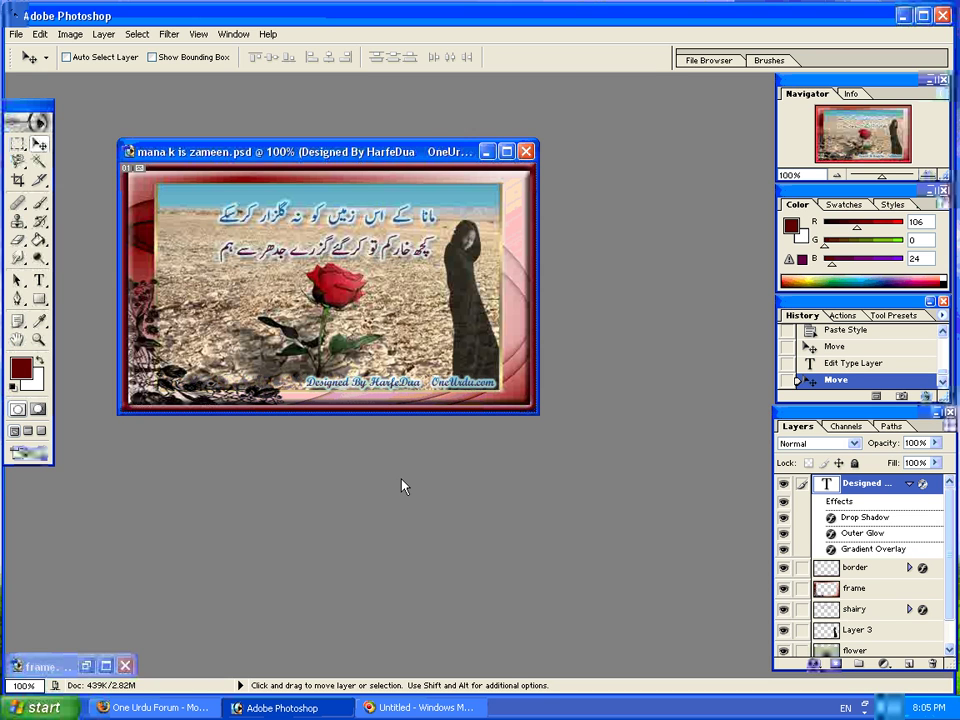